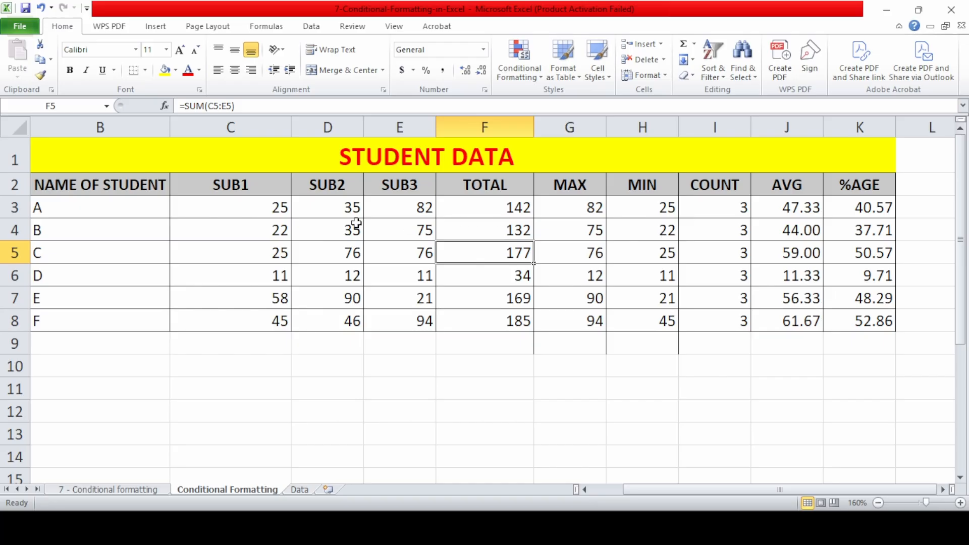
- Highlight TOTAL values in F3:F8 greater than 140 with Light Red Fill with Dark Red Text
{"action": "left_click_drag", "start_coordinate": [278, 204], "coordinate": [275, 311]}
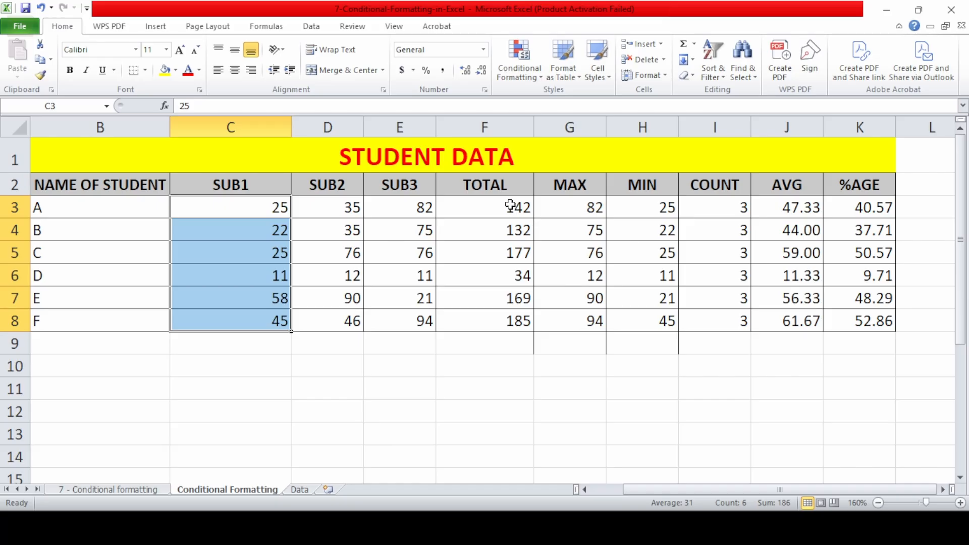
{"action": "left_click_drag", "start_coordinate": [510, 206], "coordinate": [513, 323]}
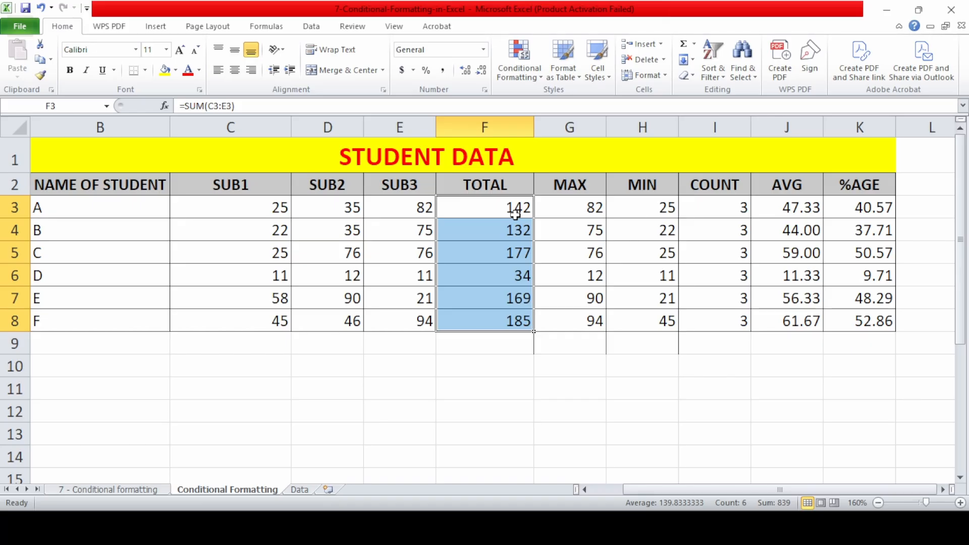
{"action": "left_click_drag", "start_coordinate": [510, 203], "coordinate": [509, 321]}
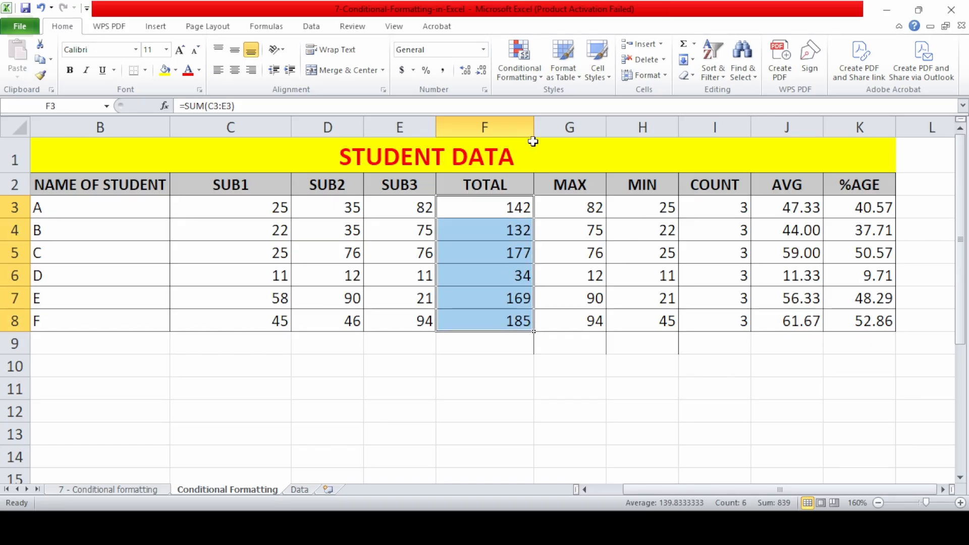
{"action": "left_click", "coordinate": [522, 81]}
{"action": "mouse_move", "coordinate": [520, 91]}
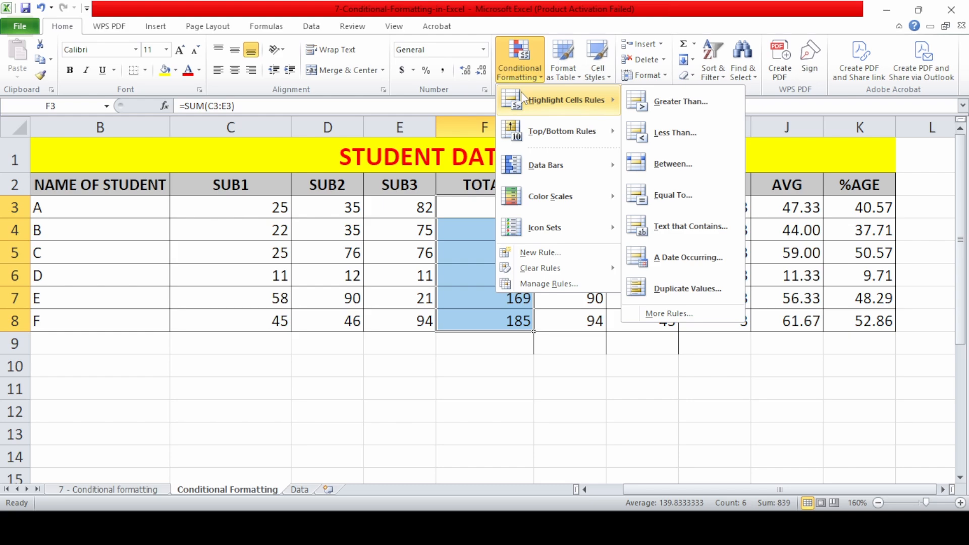
{"action": "left_click", "coordinate": [651, 102]}
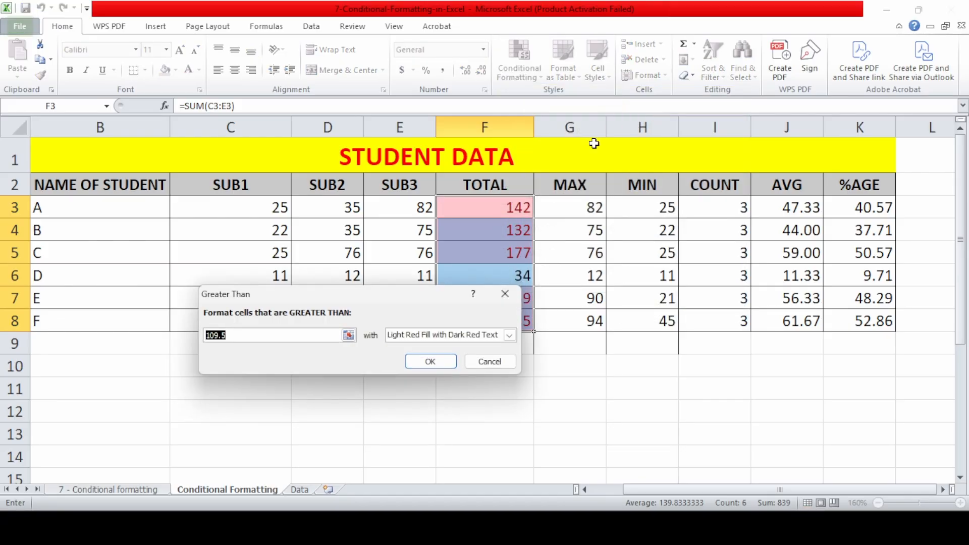
{"action": "type", "text": "1"}
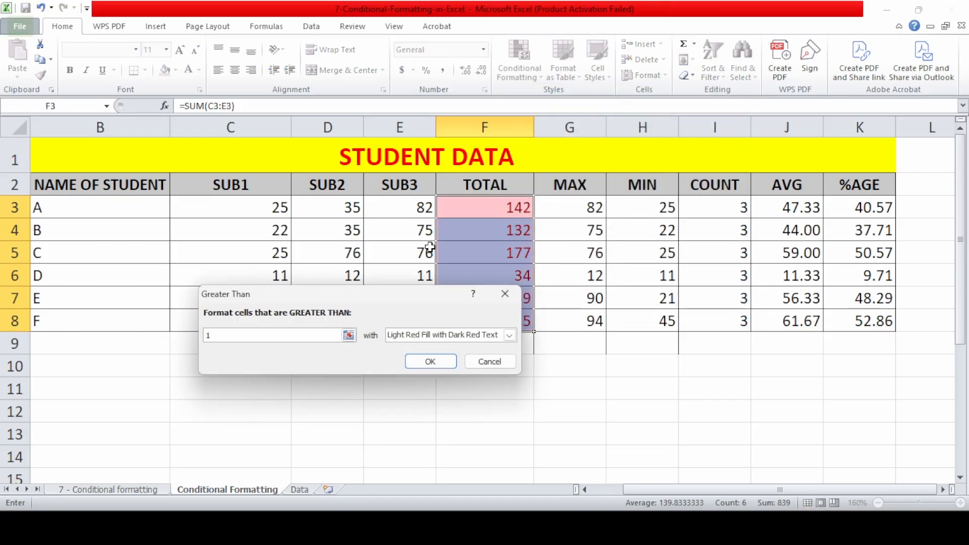
{"action": "type", "text": "40"}
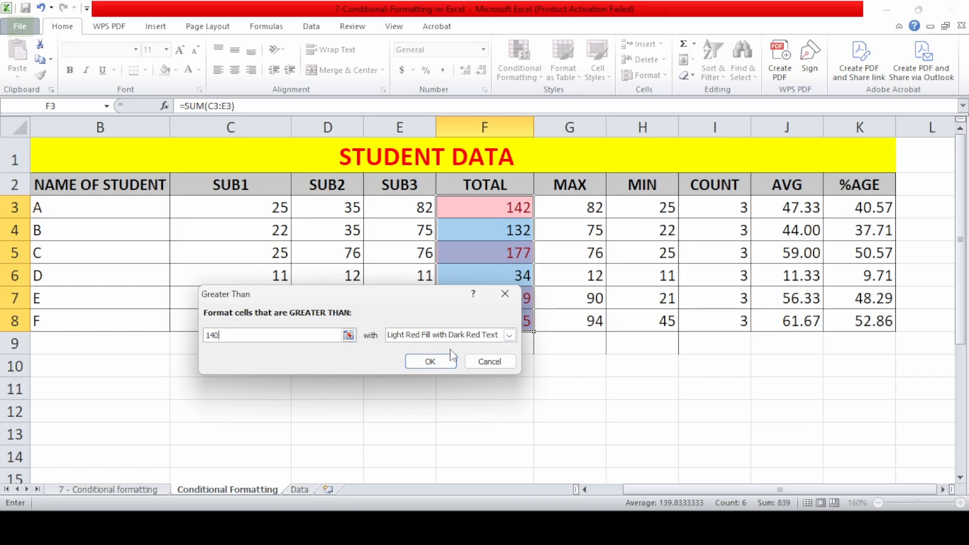
{"action": "left_click", "coordinate": [430, 361]}
{"action": "left_click", "coordinate": [499, 428]}
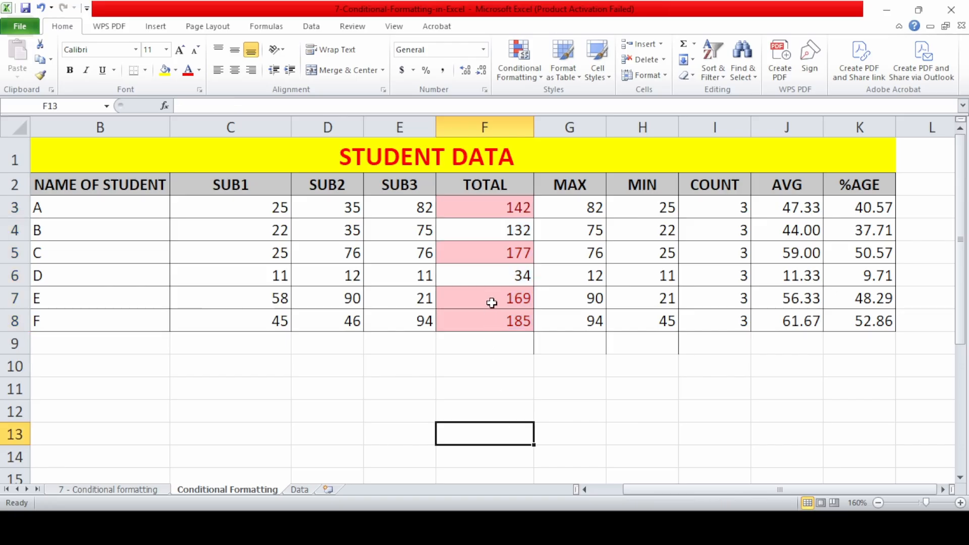
- Add a rule to F3:F8 that formats TOTAL values less than 100 with Yellow Fill with Dark Yellow Text
{"action": "left_click_drag", "start_coordinate": [519, 205], "coordinate": [510, 320]}
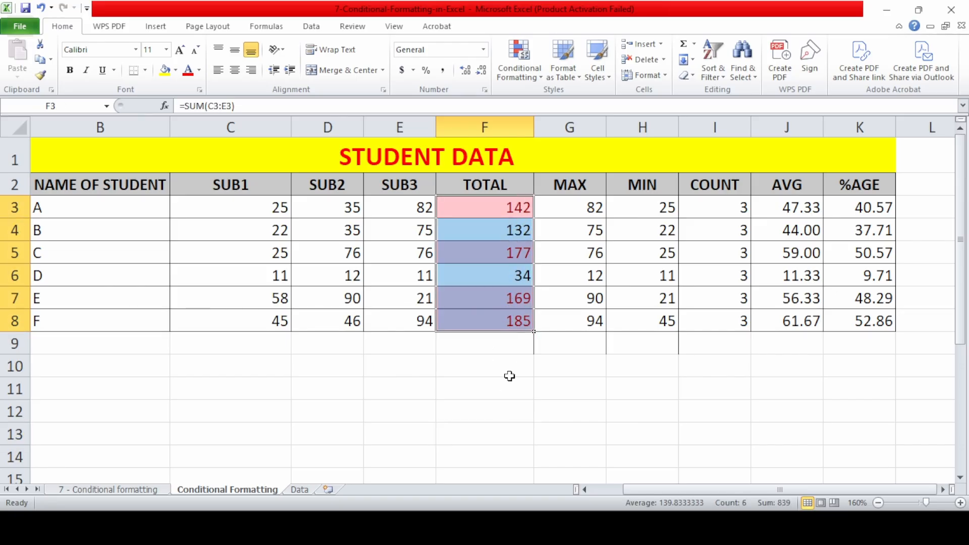
{"action": "left_click", "coordinate": [509, 376]}
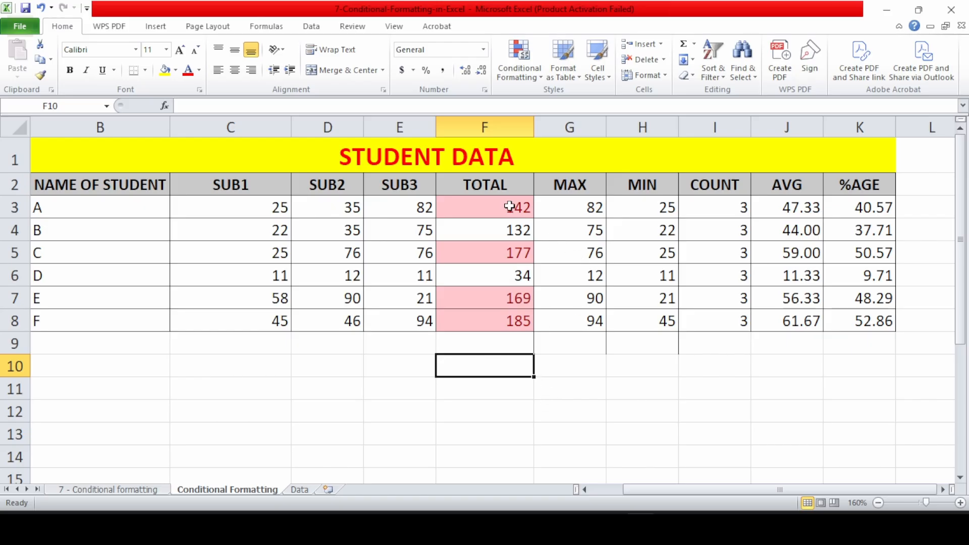
{"action": "left_click_drag", "start_coordinate": [512, 208], "coordinate": [508, 317]}
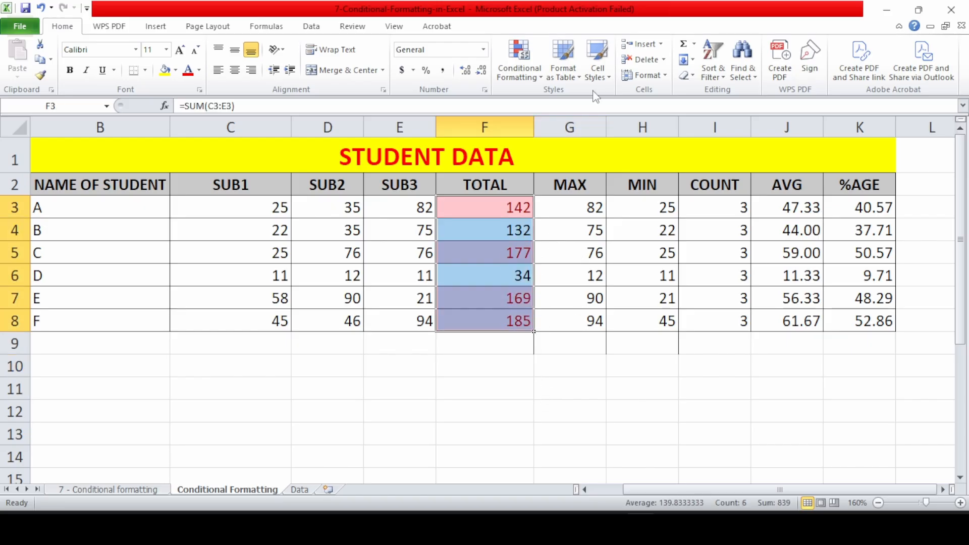
{"action": "left_click", "coordinate": [535, 62]}
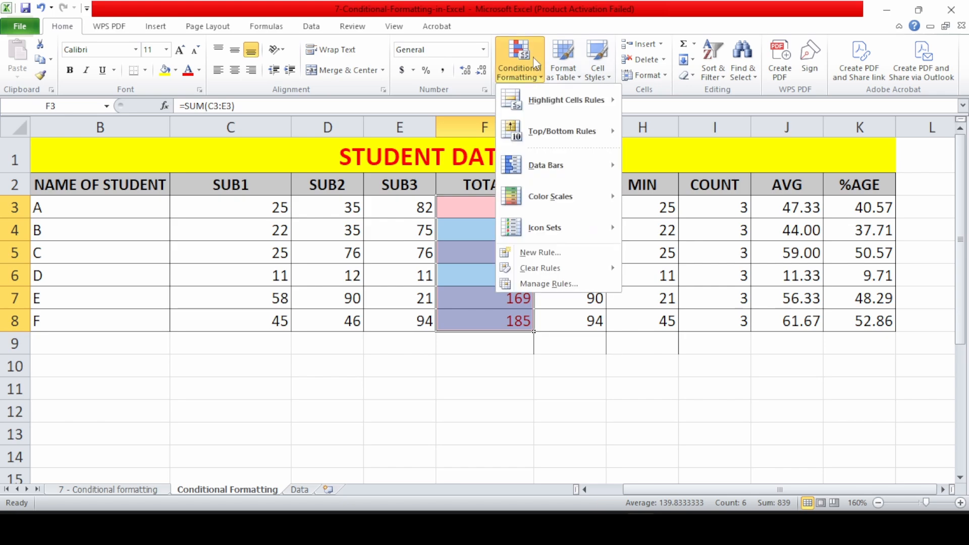
{"action": "mouse_move", "coordinate": [569, 106]}
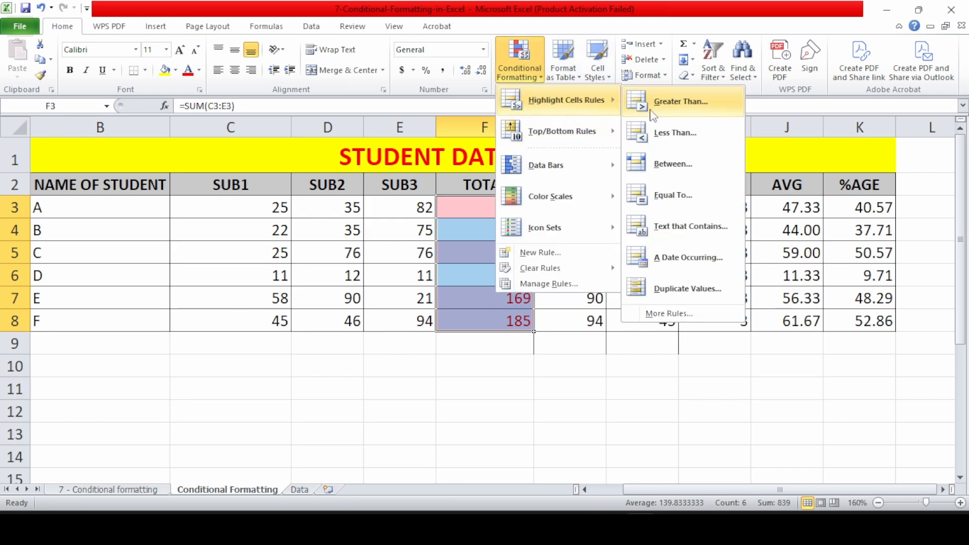
{"action": "left_click", "coordinate": [661, 134]}
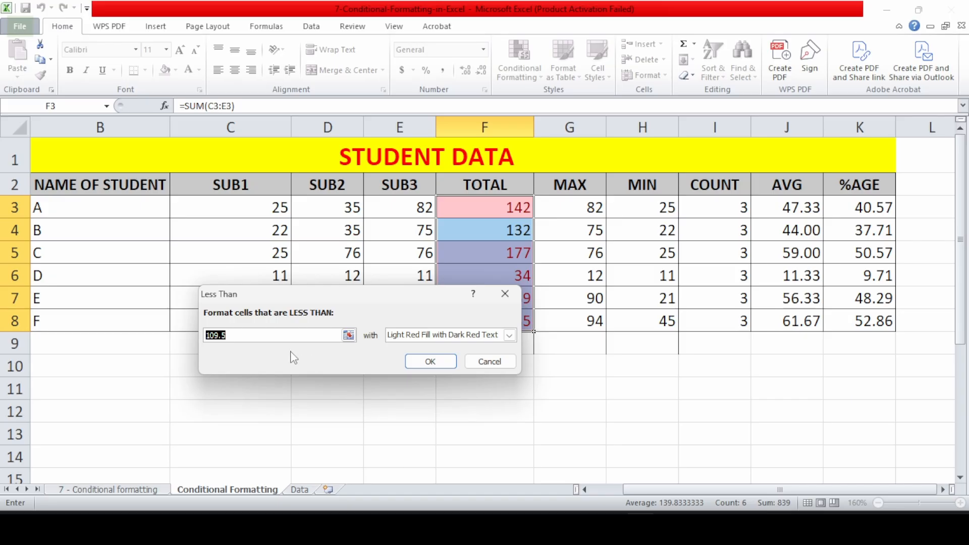
{"action": "type", "text": "100"}
{"action": "left_click", "coordinate": [415, 334]}
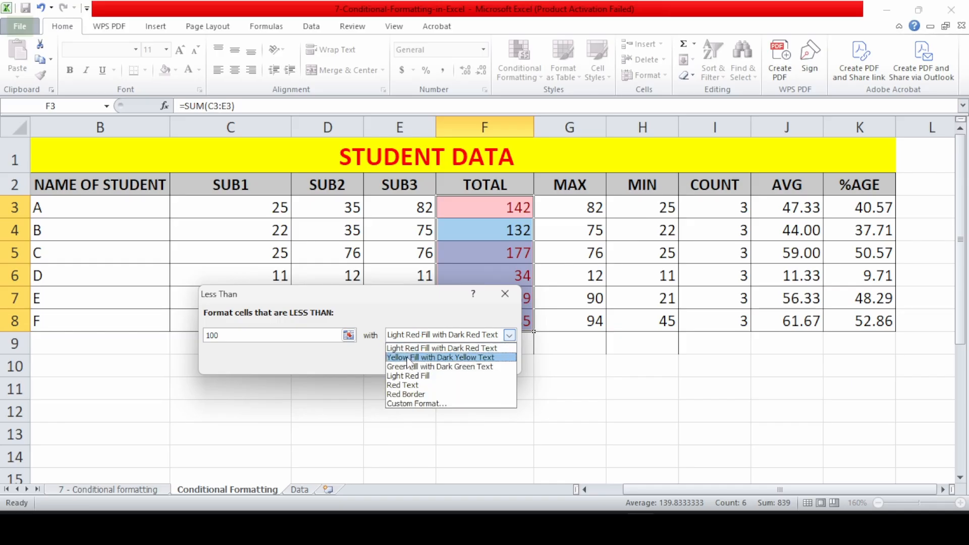
{"action": "left_click", "coordinate": [408, 358]}
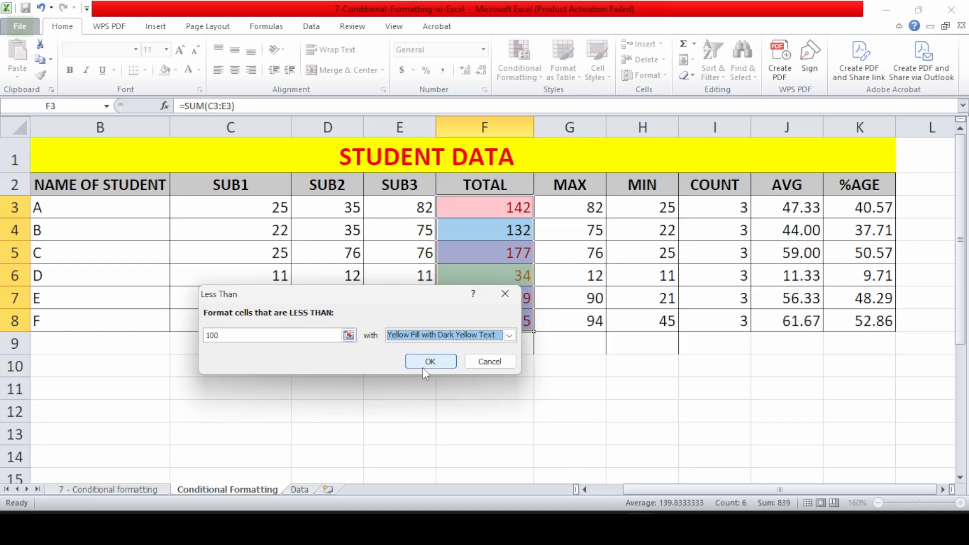
{"action": "left_click", "coordinate": [429, 361]}
{"action": "left_click", "coordinate": [489, 394]}
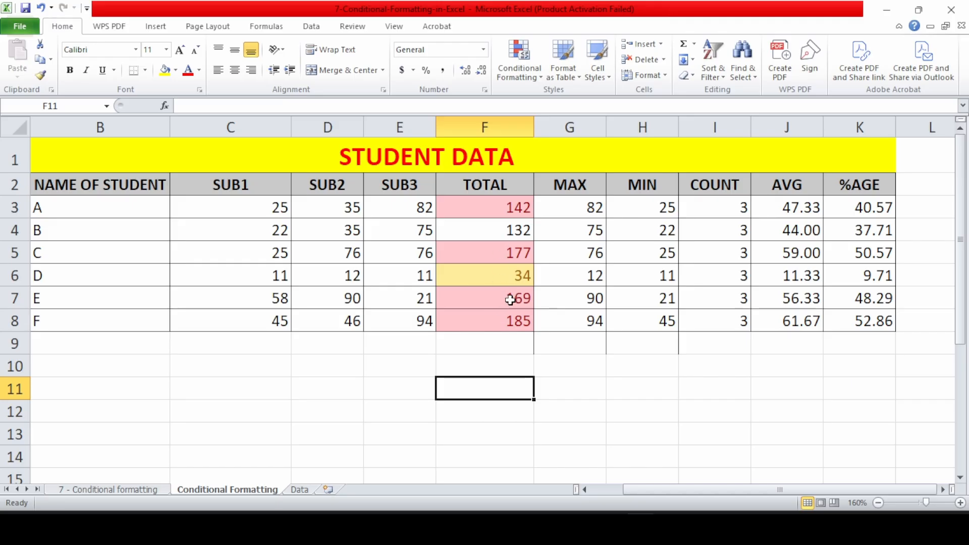
- Add a rule to F3:F8 that formats TOTAL values between 100 and 140 with Green Fill with Dark Green Text
{"action": "left_click_drag", "start_coordinate": [512, 207], "coordinate": [509, 320]}
{"action": "left_click", "coordinate": [525, 68]}
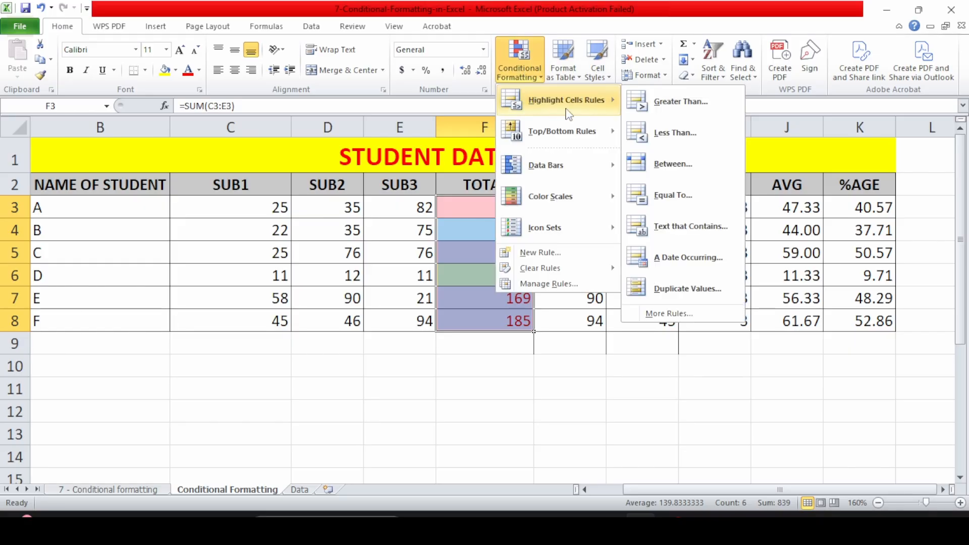
{"action": "left_click", "coordinate": [669, 174]}
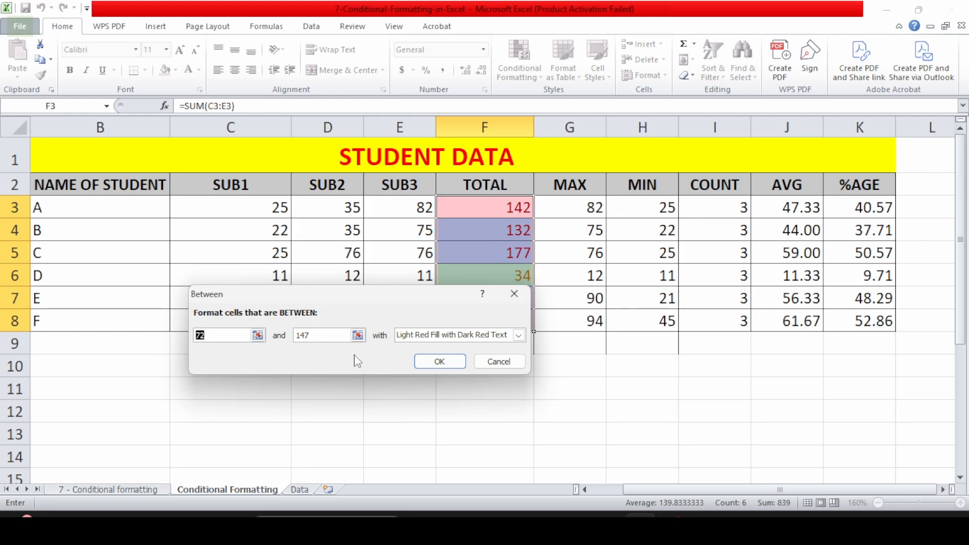
{"action": "type", "text": "1"}
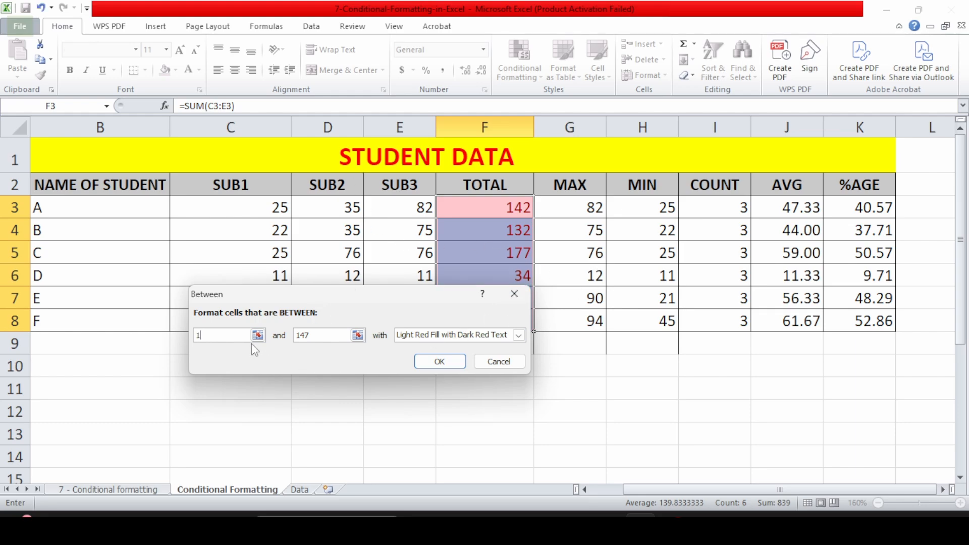
{"action": "type", "text": "00"}
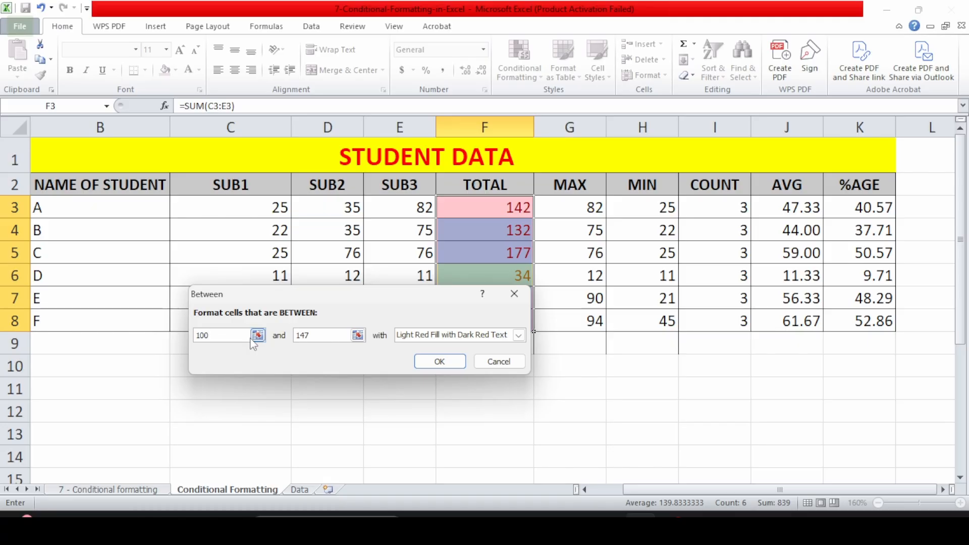
{"action": "left_click_drag", "start_coordinate": [299, 335], "coordinate": [311, 335]}
{"action": "key", "text": "BackSpace"}
{"action": "type", "text": "0"}
{"action": "left_click", "coordinate": [517, 336]}
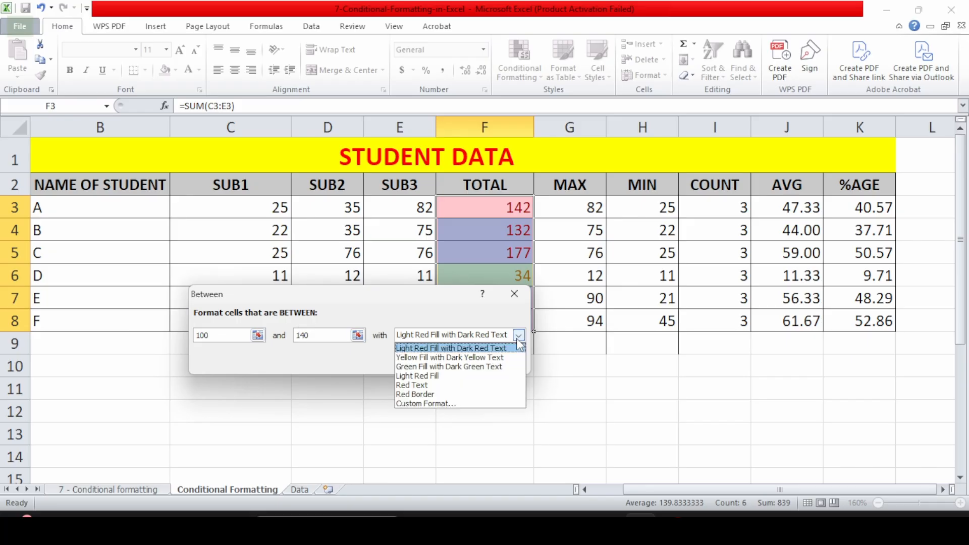
{"action": "left_click", "coordinate": [487, 370]}
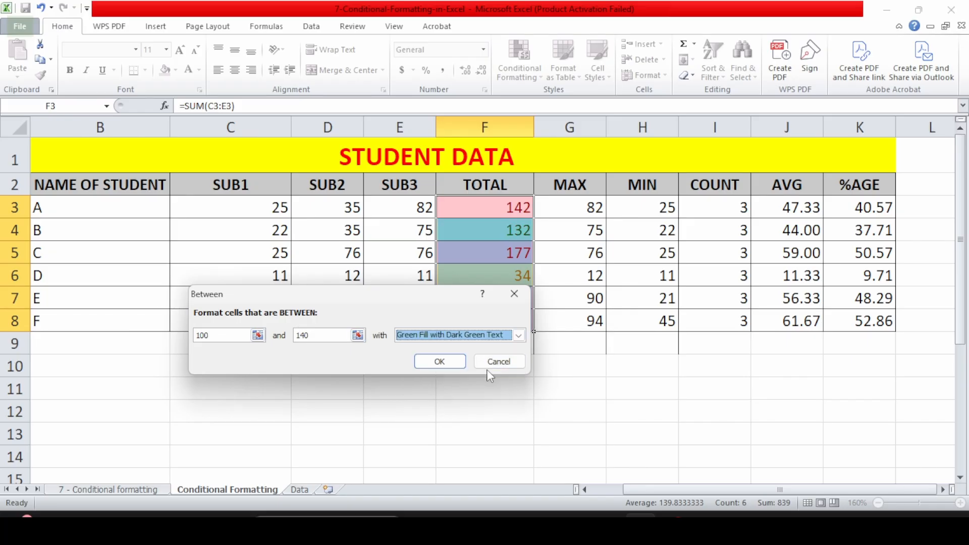
{"action": "left_click", "coordinate": [448, 362]}
{"action": "left_click", "coordinate": [448, 362]}
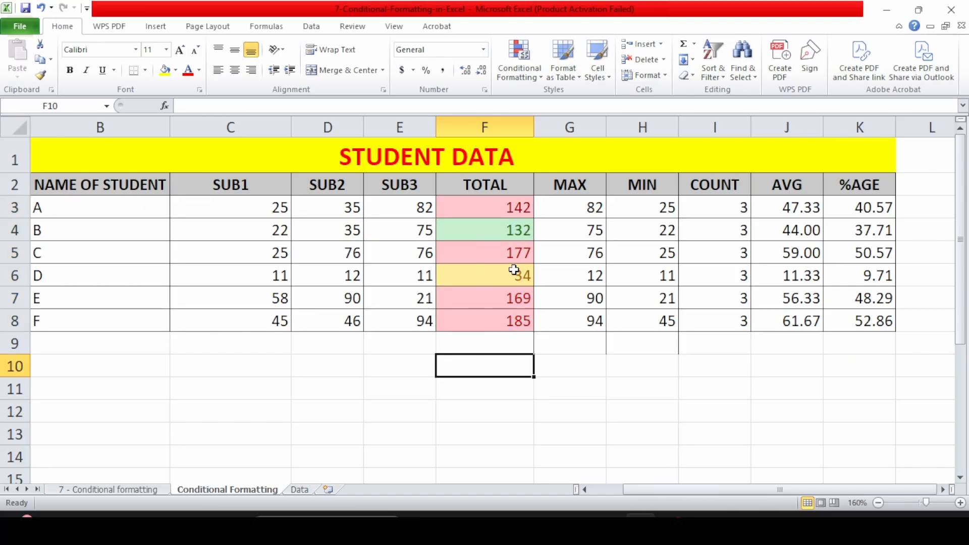
- Replace student F's TOTAL in cell F8 with 140 to test the highlighting rules
{"action": "left_click", "coordinate": [505, 311]}
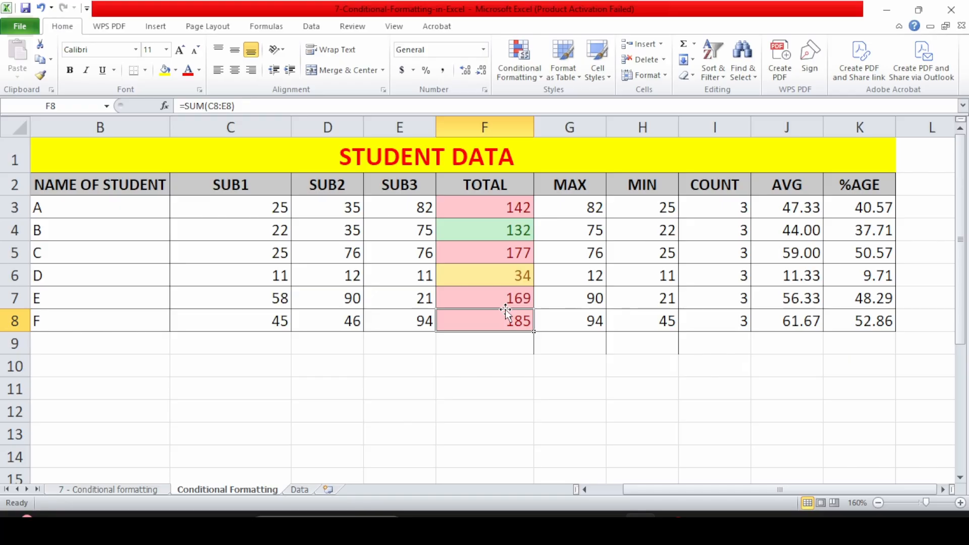
{"action": "type", "text": "15"}
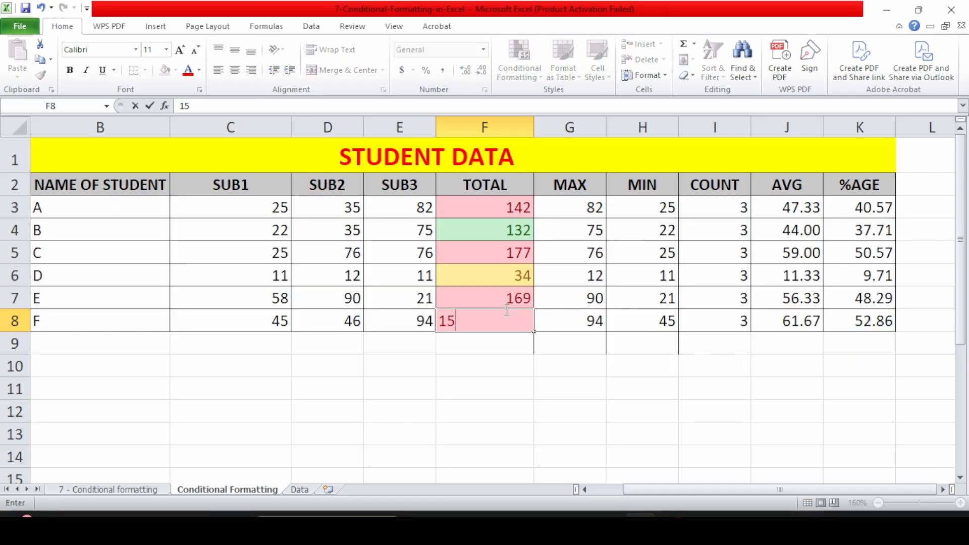
{"action": "type", "text": "40"}
{"action": "key", "text": "Return"}
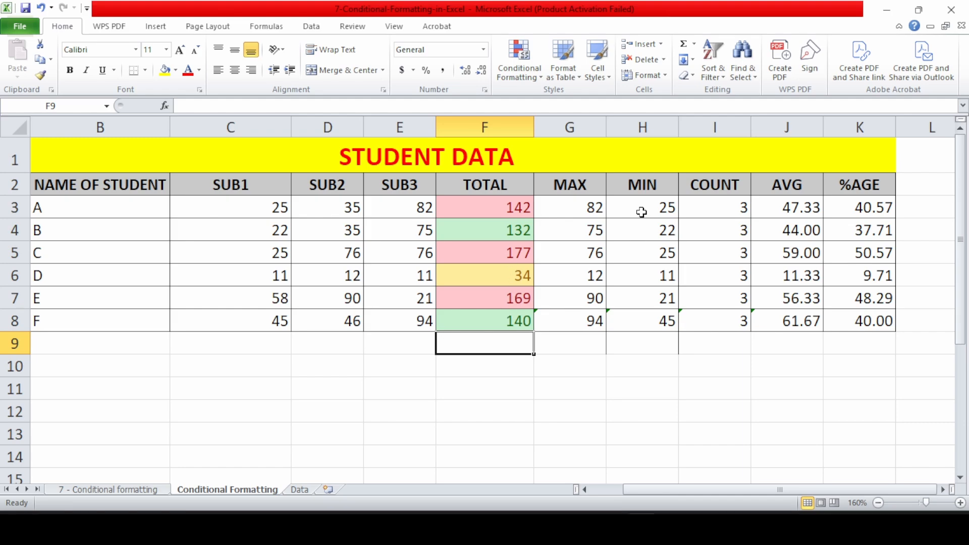
- Highlight MIN values in H3:H8 equal to 25 with Light Red Fill with Dark Red Text
{"action": "left_click_drag", "start_coordinate": [641, 212], "coordinate": [636, 319]}
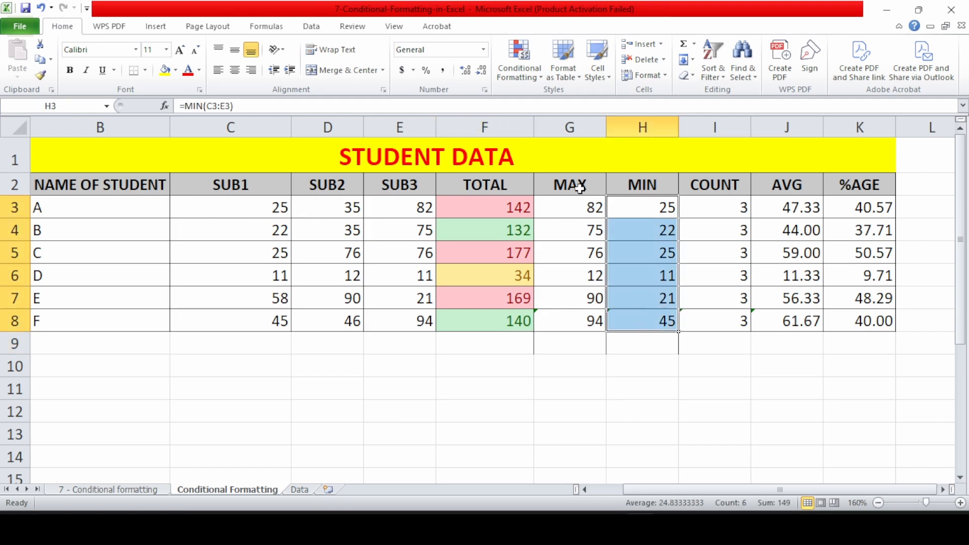
{"action": "left_click", "coordinate": [516, 74]}
{"action": "mouse_move", "coordinate": [533, 101]}
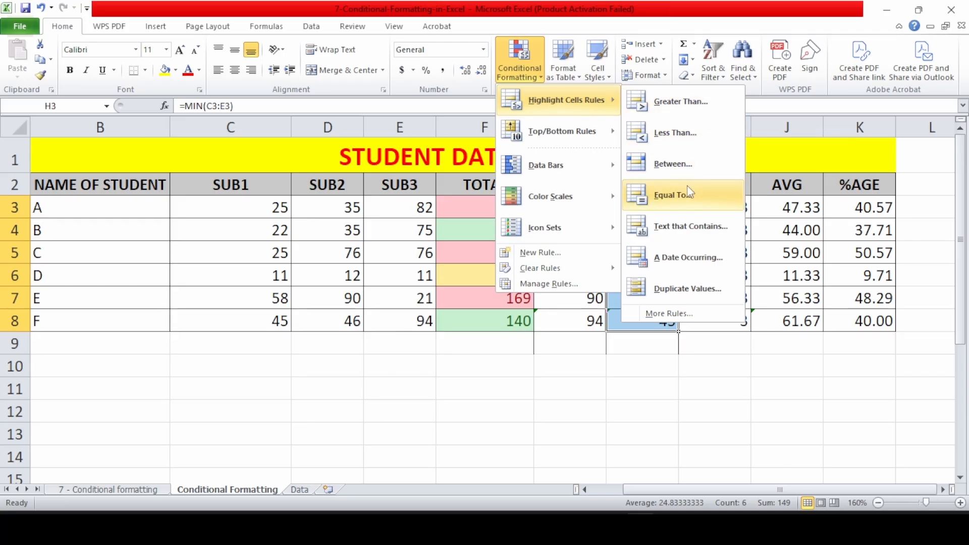
{"action": "left_click", "coordinate": [671, 195]}
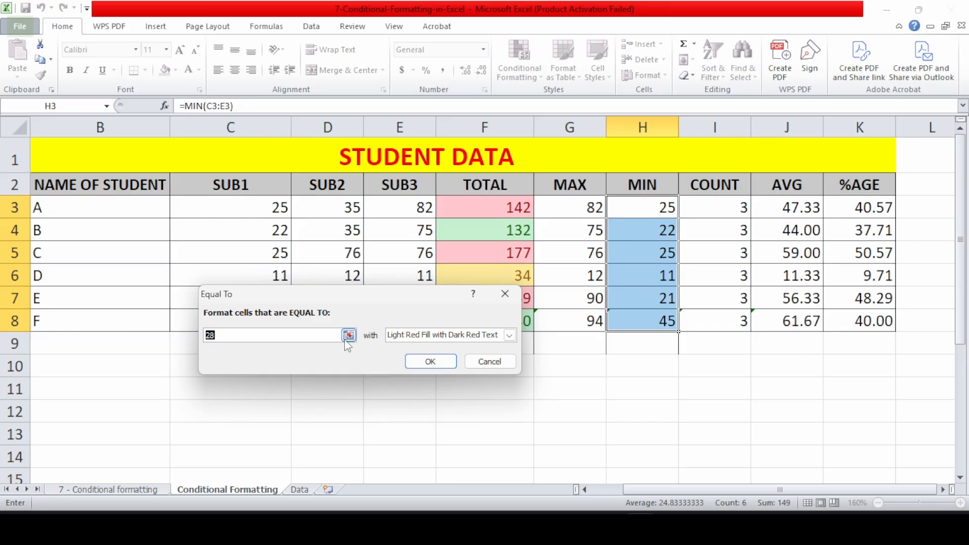
{"action": "type", "text": "25"}
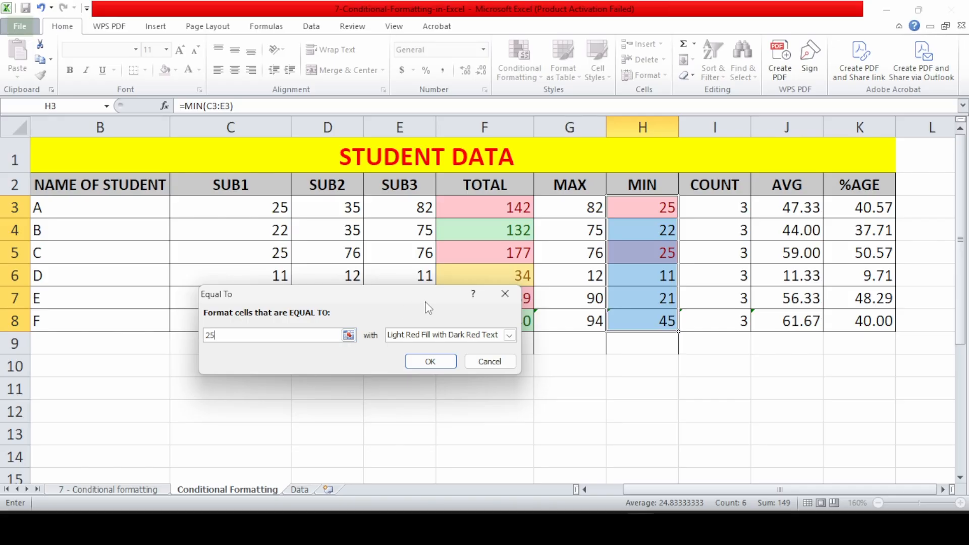
{"action": "left_click", "coordinate": [431, 362]}
{"action": "left_click", "coordinate": [628, 406]}
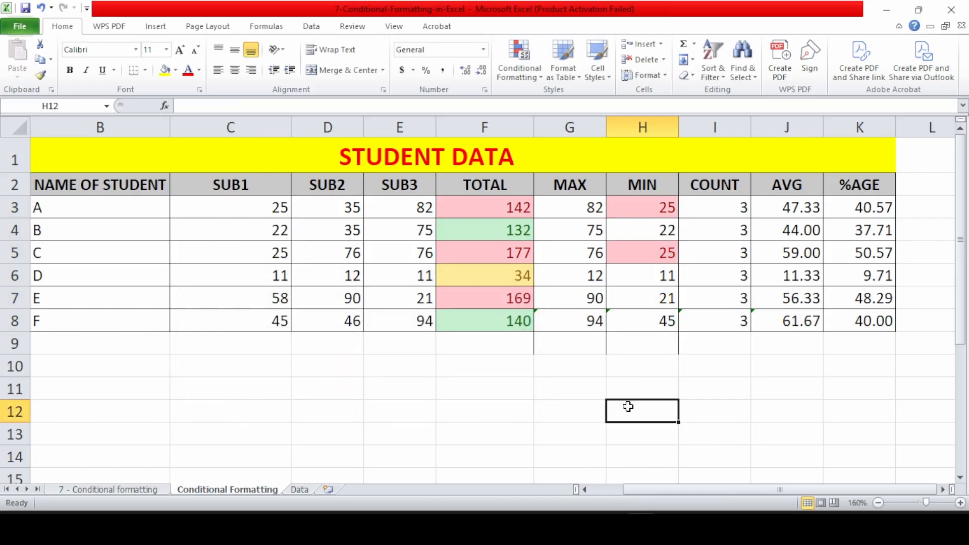
- Replace student C's MIN value in cell H5 with 24.999 to test the equal-to rule
{"action": "left_click", "coordinate": [662, 253]}
{"action": "type", "text": "2"}
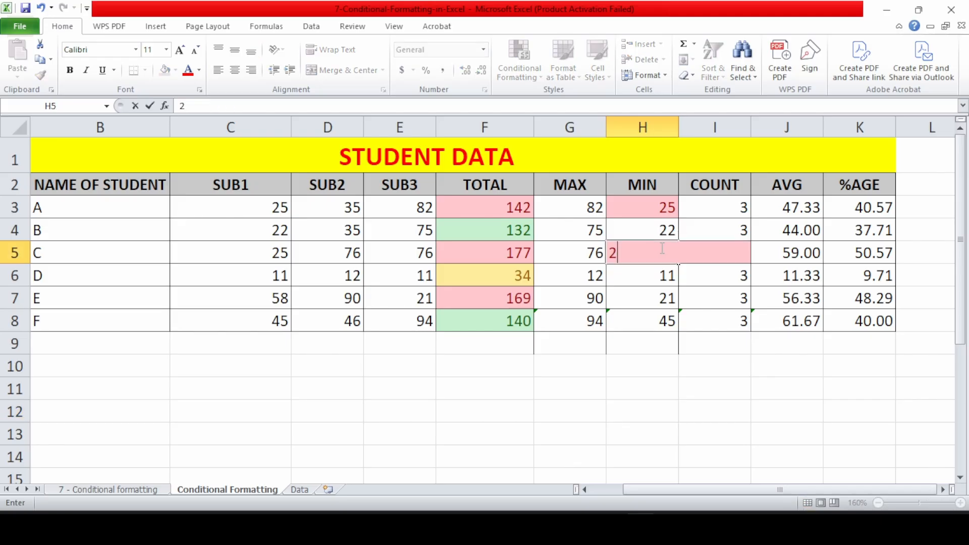
{"action": "type", "text": "4.999"}
{"action": "key", "text": "Return"}
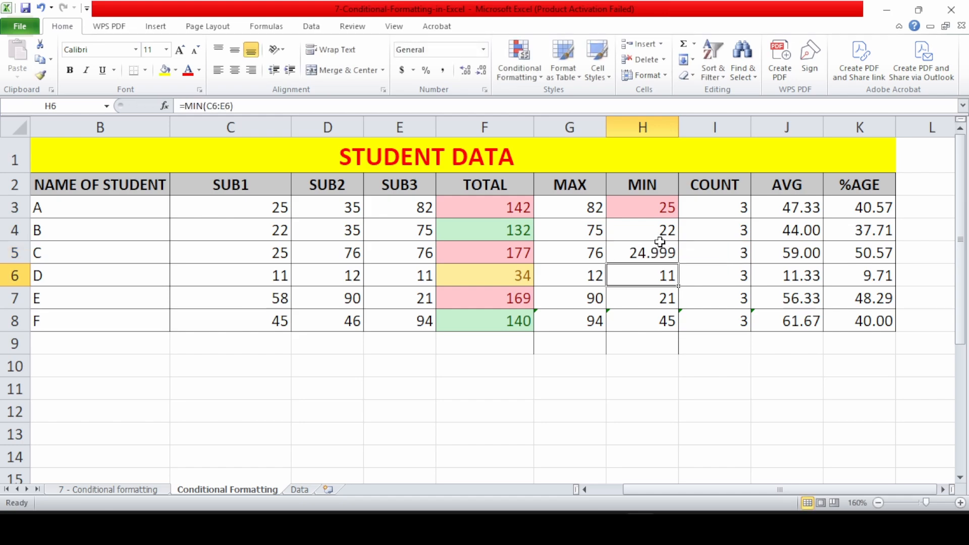
{"action": "left_click", "coordinate": [663, 257]}
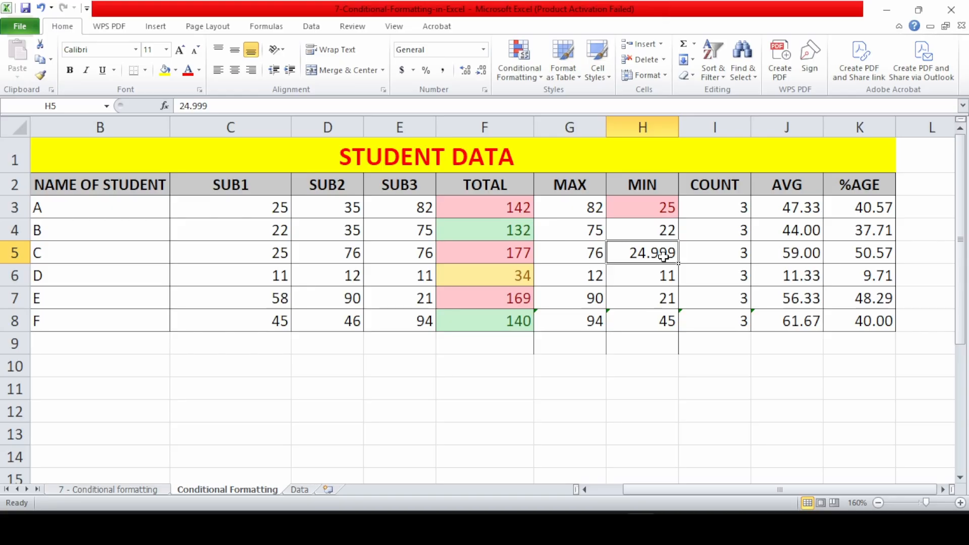
- Set student C's MIN value in cell H5 to 25 and select the MIN values H3:H8
{"action": "type", "text": "25"}
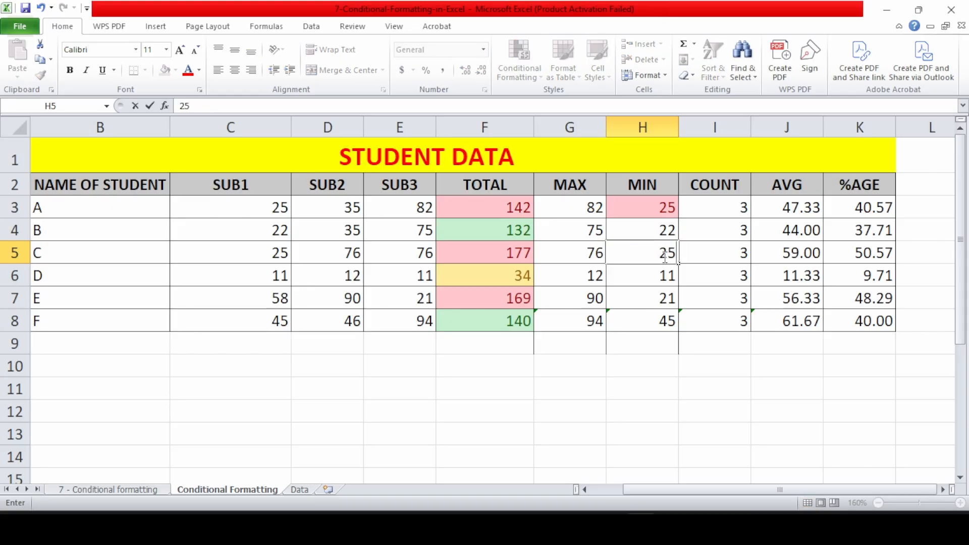
{"action": "left_click_drag", "start_coordinate": [642, 207], "coordinate": [641, 320]}
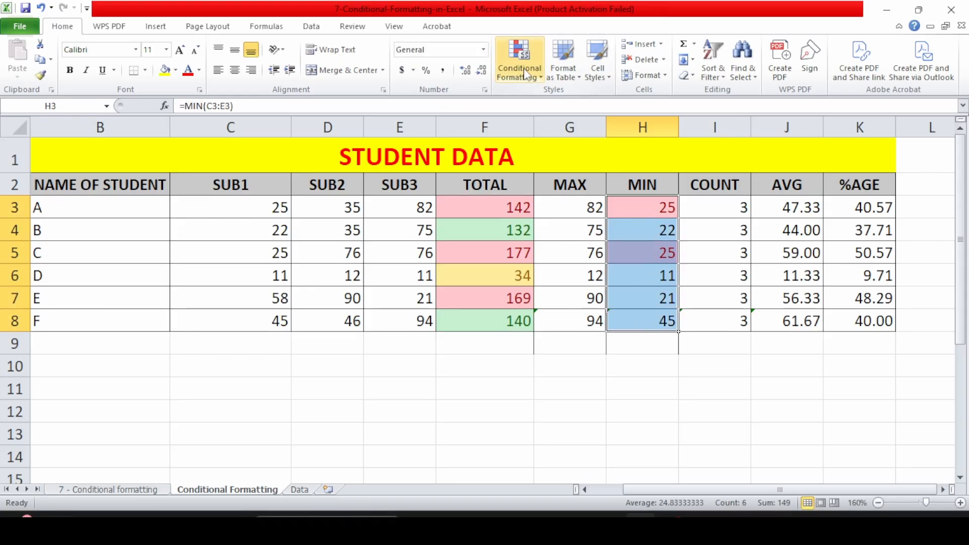
{"action": "left_click", "coordinate": [532, 48]}
{"action": "mouse_move", "coordinate": [539, 100]}
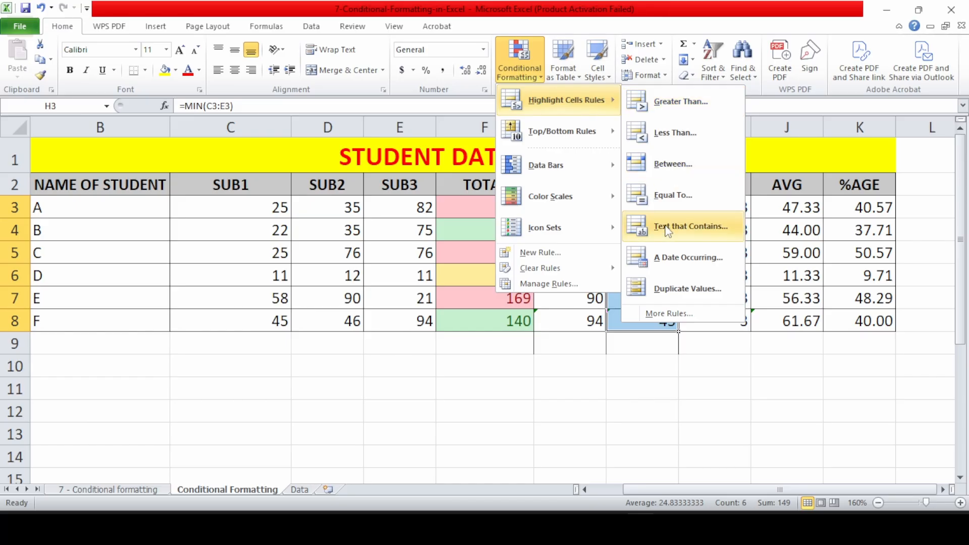
{"action": "left_click", "coordinate": [661, 392]}
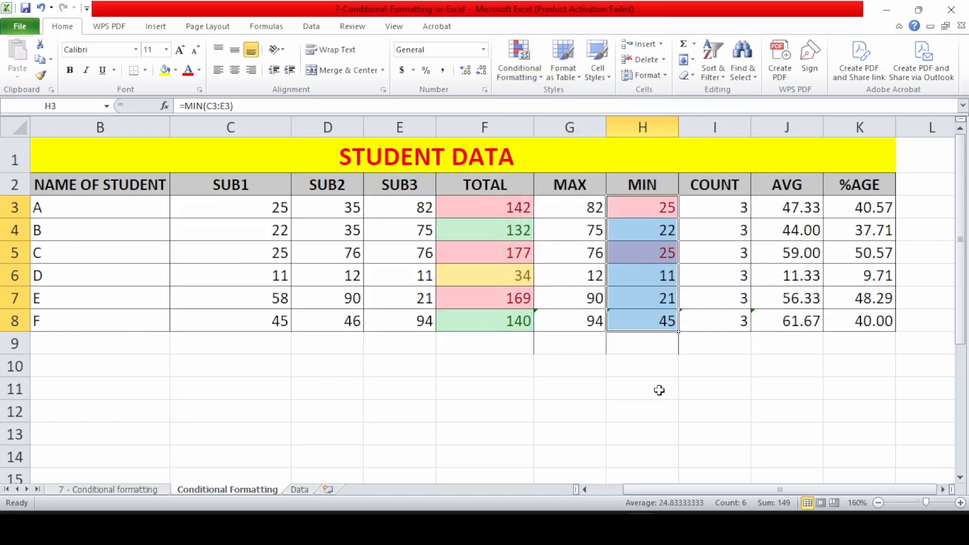
- On the 7 - Conditional formatting sheet, highlight EMP NAME cells in column B containing one employee's first name with Light Red Fill with Dark Red Text
{"action": "left_click", "coordinate": [135, 491]}
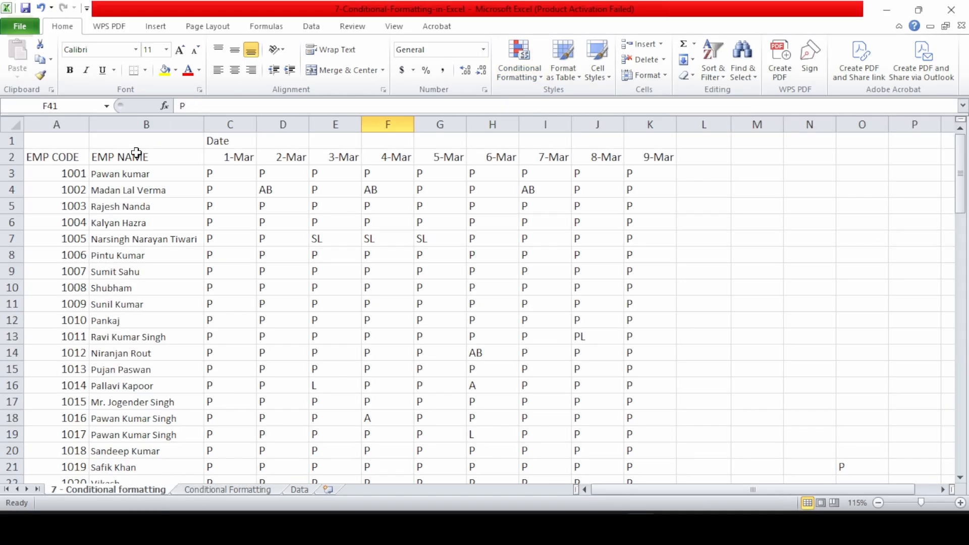
{"action": "left_click", "coordinate": [147, 124]}
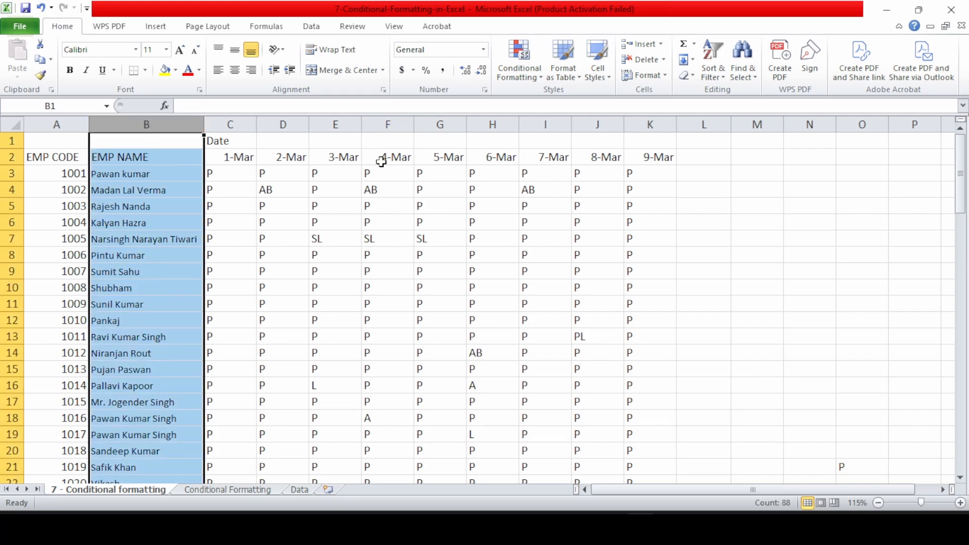
{"action": "left_click", "coordinate": [532, 59]}
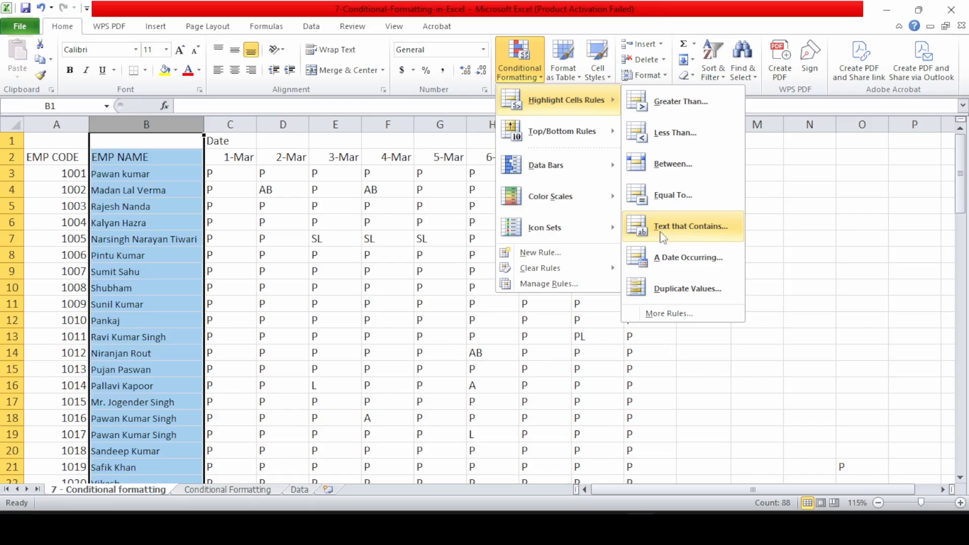
{"action": "left_click", "coordinate": [665, 236]}
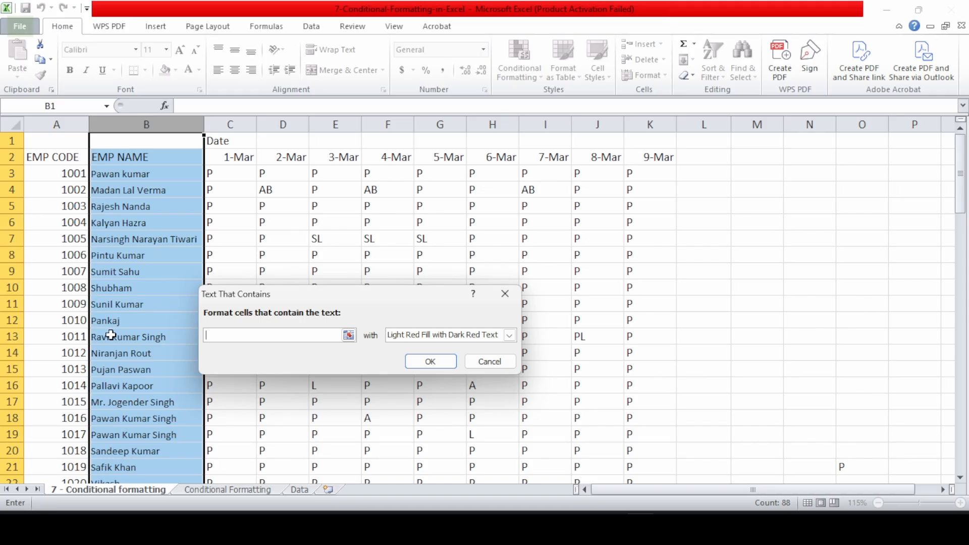
{"action": "type", "text": "pa"}
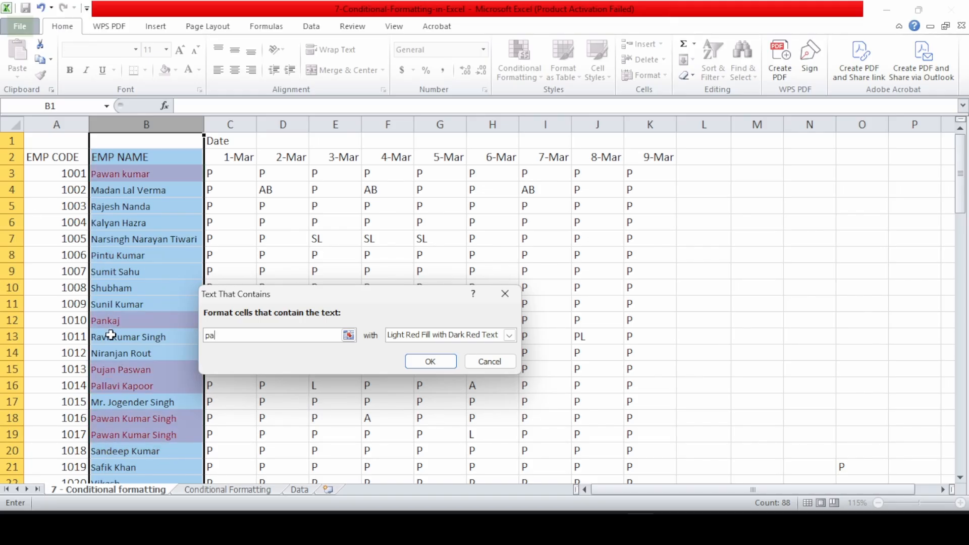
{"action": "type", "text": "nkaj"}
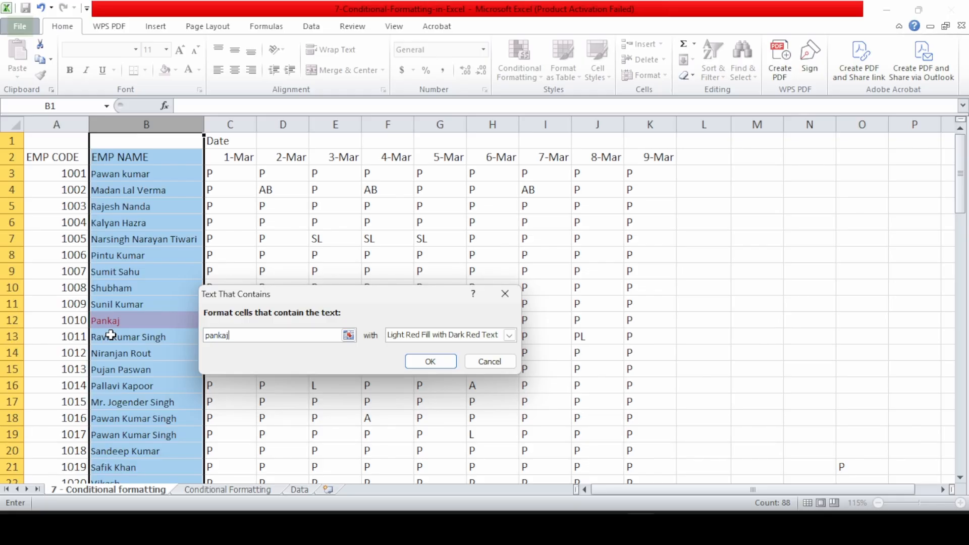
{"action": "left_click", "coordinate": [430, 361]}
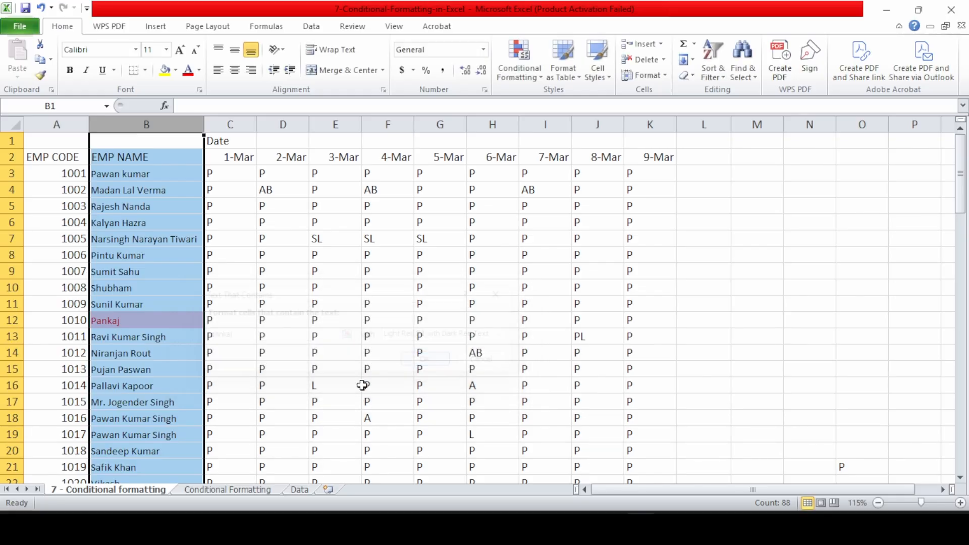
- Examine the EMP NAME column down to its last row for highlighted text matches
{"action": "left_click", "coordinate": [186, 352]}
{"action": "scroll", "coordinate": [127, 256], "scroll_direction": "down", "scroll_amount": 11}
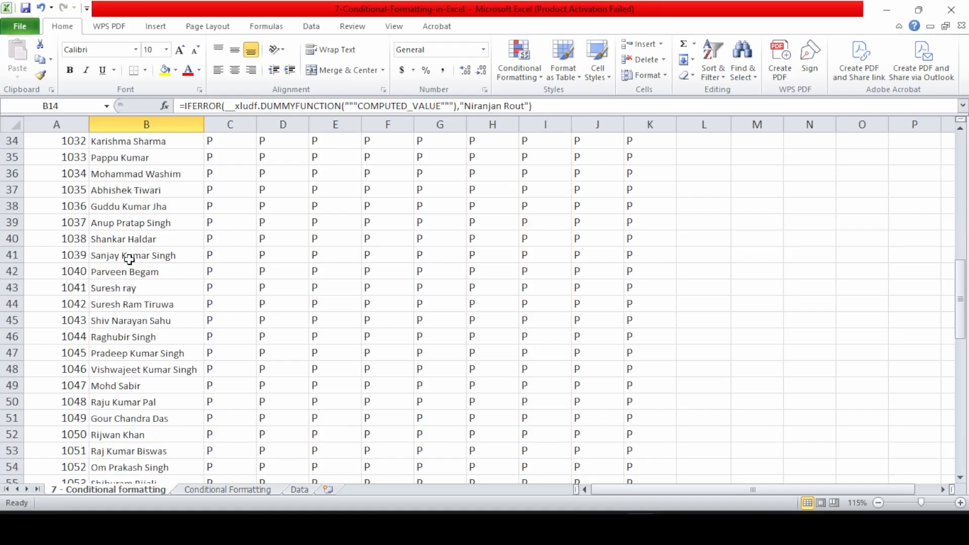
{"action": "scroll", "coordinate": [129, 260], "scroll_direction": "down", "scroll_amount": 12}
{"action": "scroll", "coordinate": [111, 353], "scroll_direction": "down", "scroll_amount": 4}
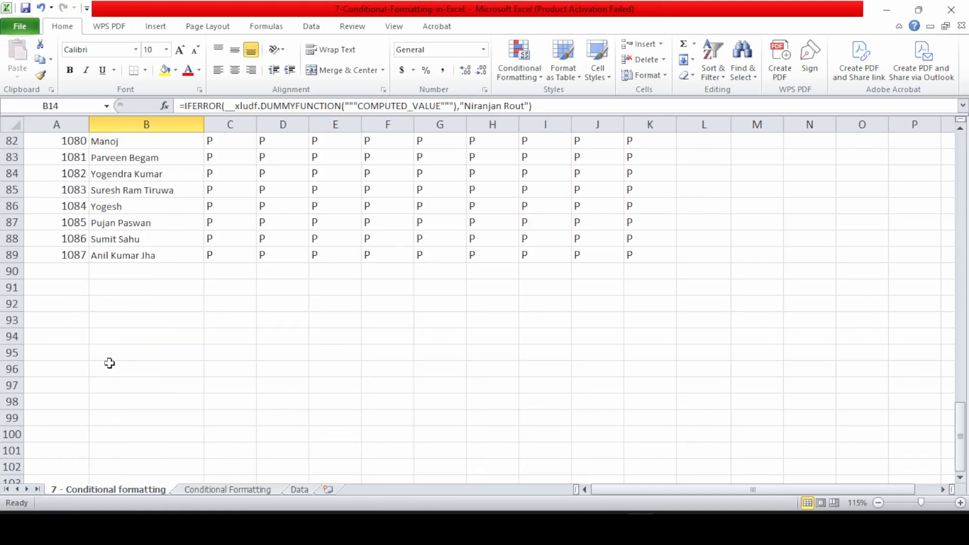
{"action": "scroll", "coordinate": [110, 363], "scroll_direction": "up", "scroll_amount": 20}
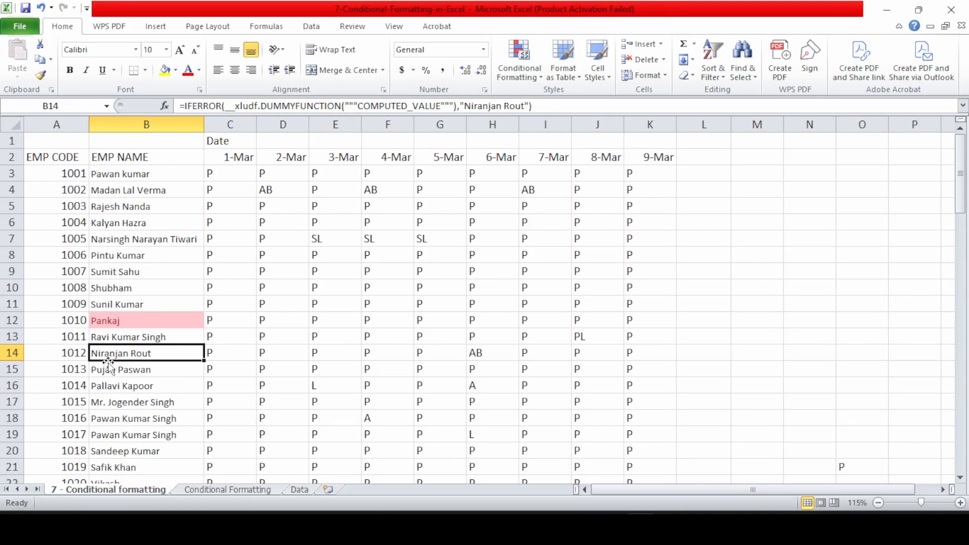
{"action": "left_click", "coordinate": [147, 124]}
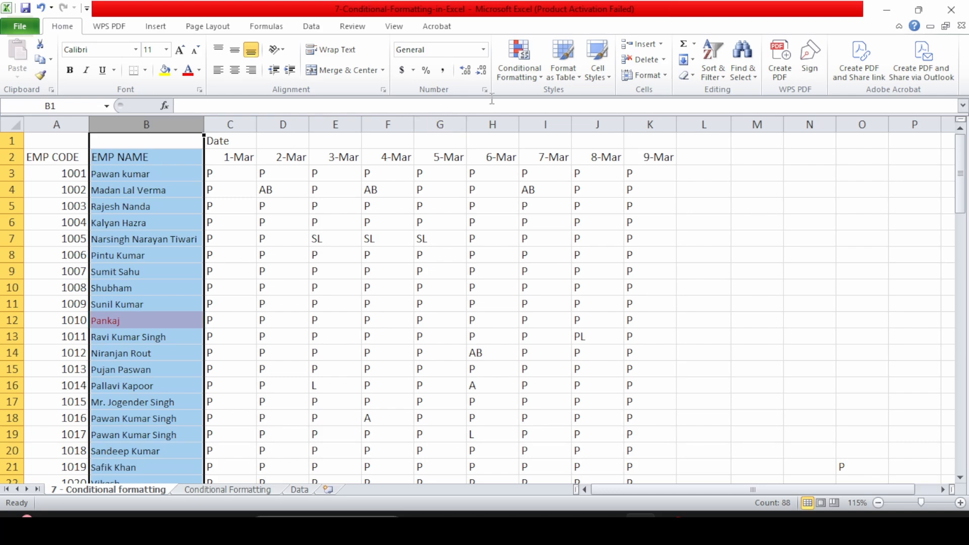
{"action": "left_click", "coordinate": [515, 75]}
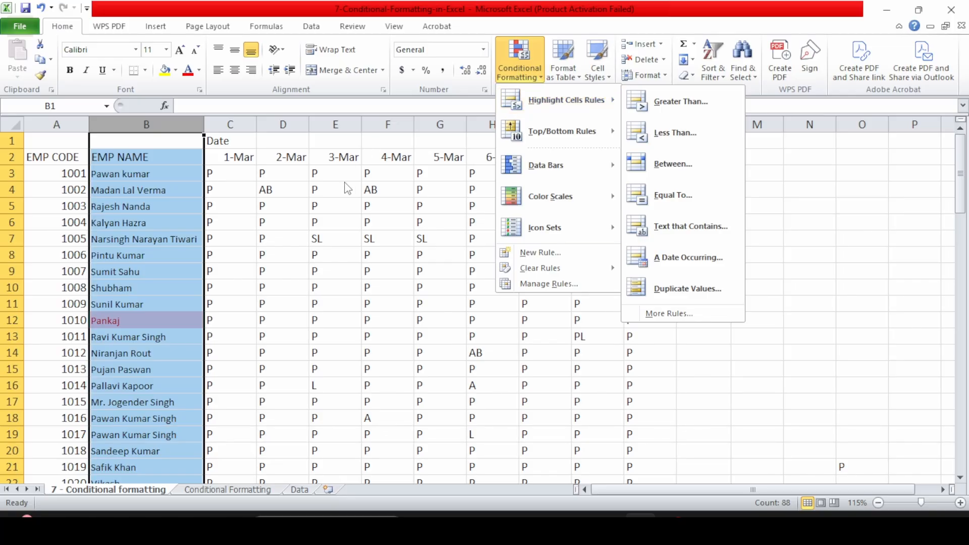
{"action": "key", "text": "Escape"}
- On the Conditional Formatting sheet, start a date-occurring highlight rule for D10:D18, keeping the dates uncovered by the rule dialog
{"action": "left_click", "coordinate": [227, 489]}
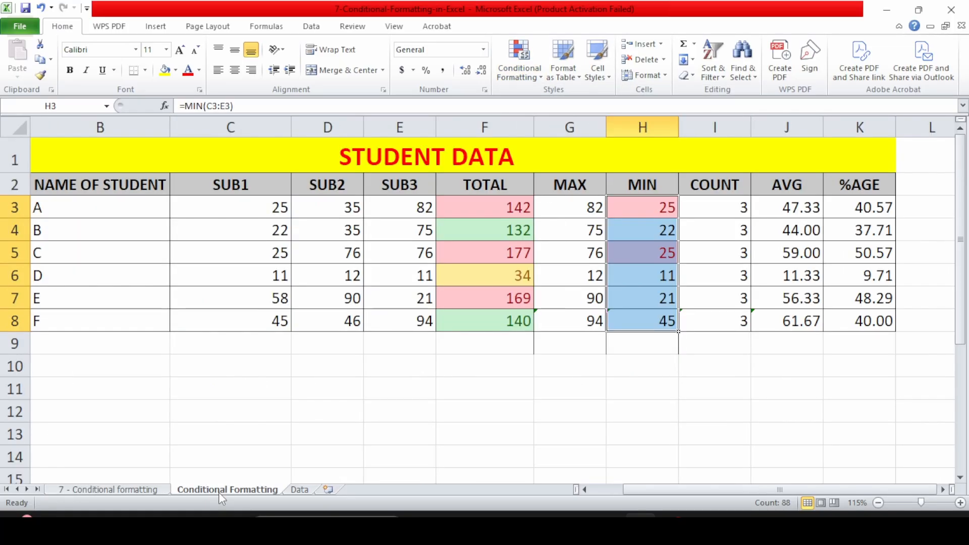
{"action": "scroll", "coordinate": [365, 399], "scroll_direction": "down", "scroll_amount": 1}
{"action": "left_click", "coordinate": [340, 294]}
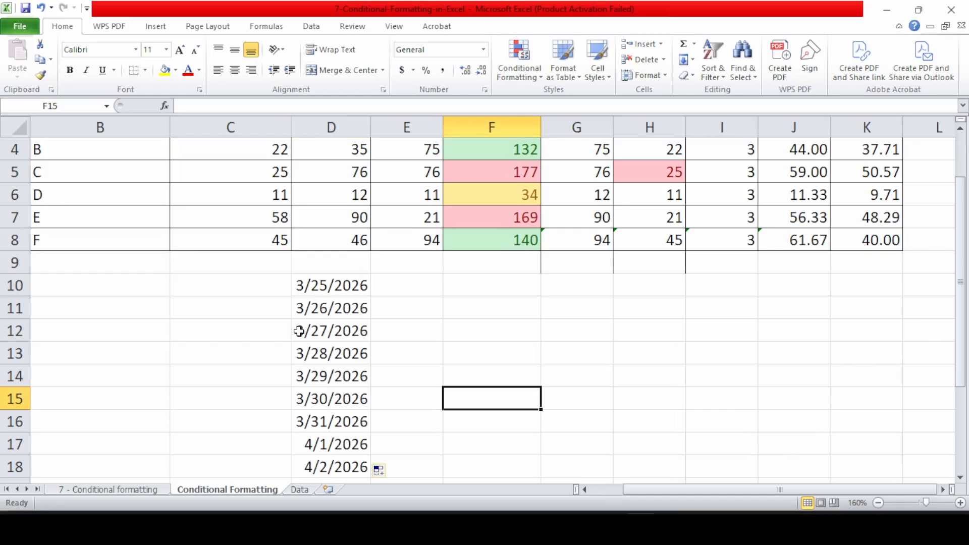
{"action": "left_click", "coordinate": [325, 281]}
{"action": "left_click_drag", "start_coordinate": [326, 282], "coordinate": [309, 464]}
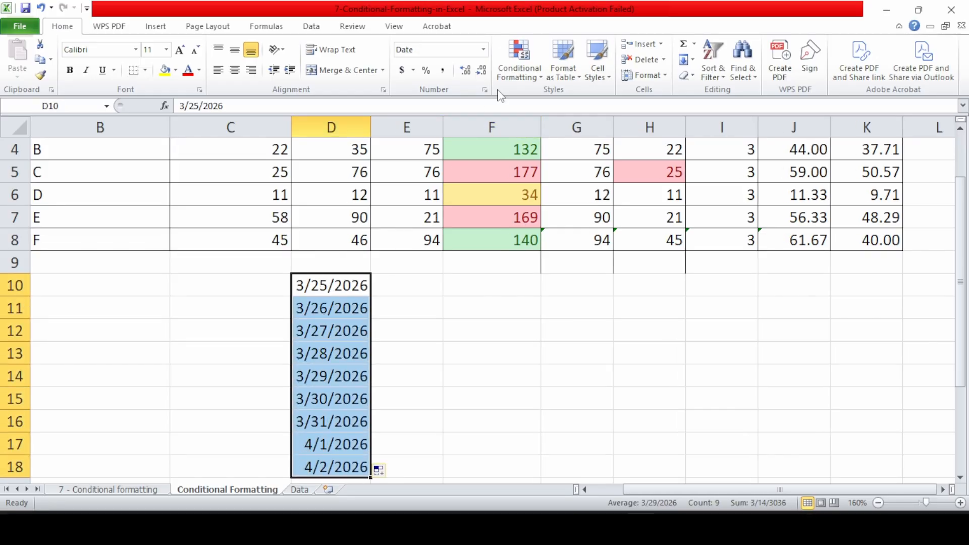
{"action": "left_click", "coordinate": [517, 59]}
{"action": "mouse_move", "coordinate": [530, 97]}
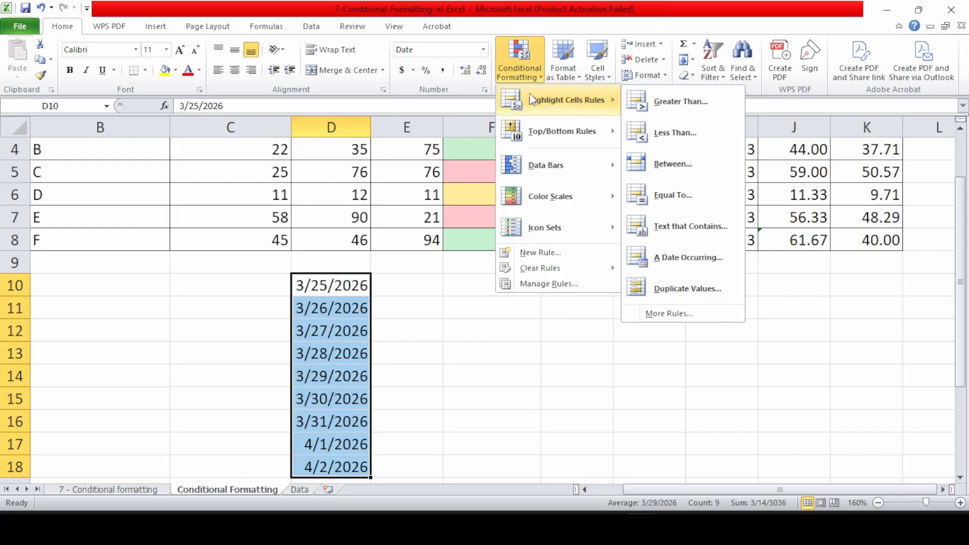
{"action": "left_click", "coordinate": [669, 261]}
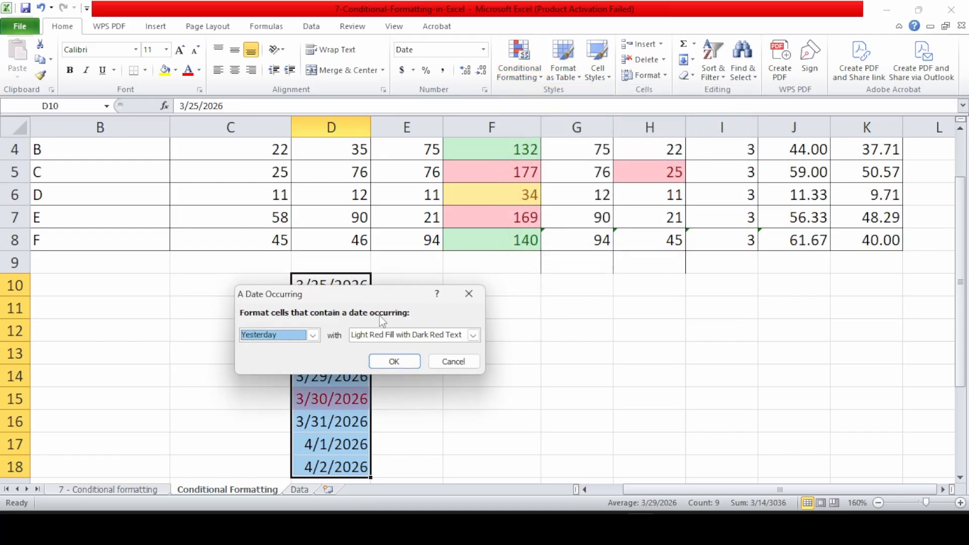
{"action": "left_click_drag", "start_coordinate": [379, 299], "coordinate": [471, 146]}
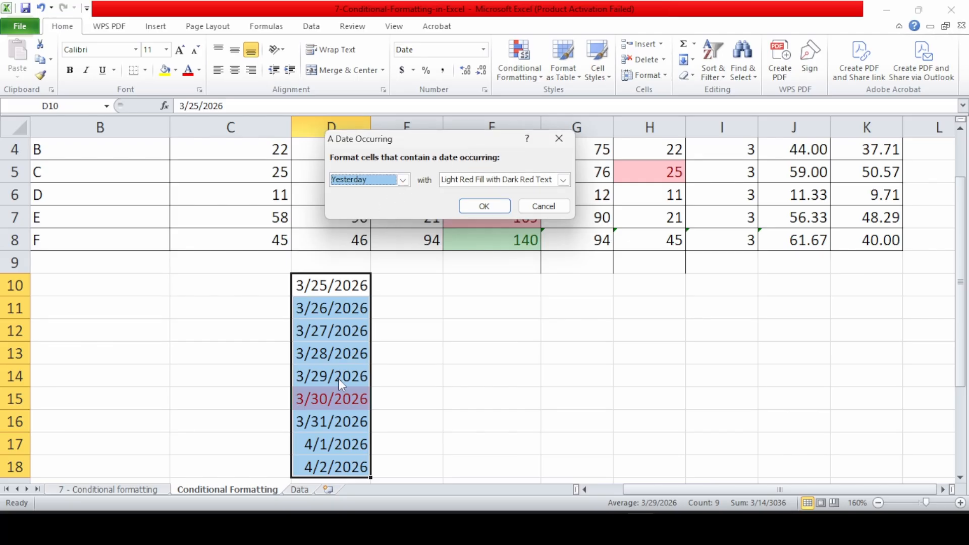
- Try the Today, Tomorrow, In the last 7 days, Last week and This week periods in the date rule
{"action": "left_click", "coordinate": [403, 180]}
{"action": "left_click", "coordinate": [386, 201]}
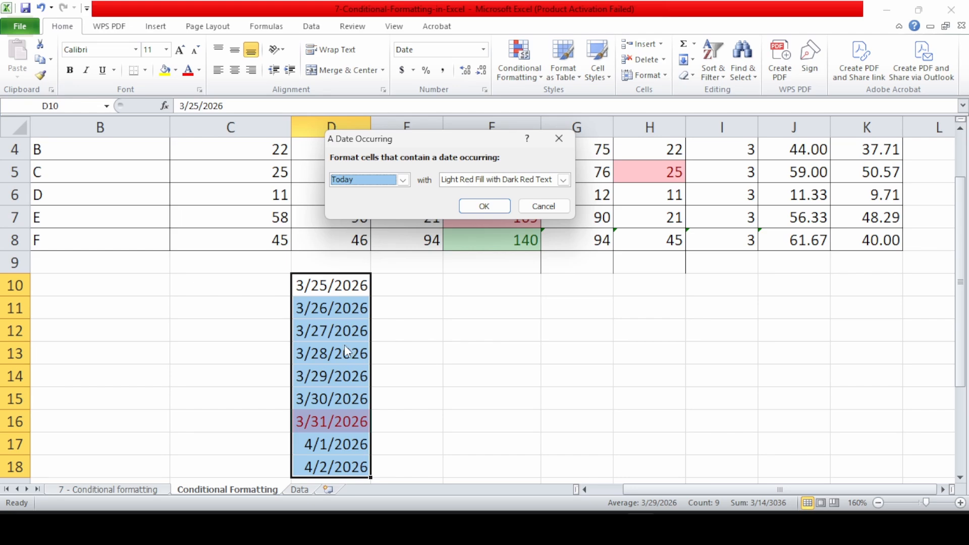
{"action": "left_click", "coordinate": [403, 180]}
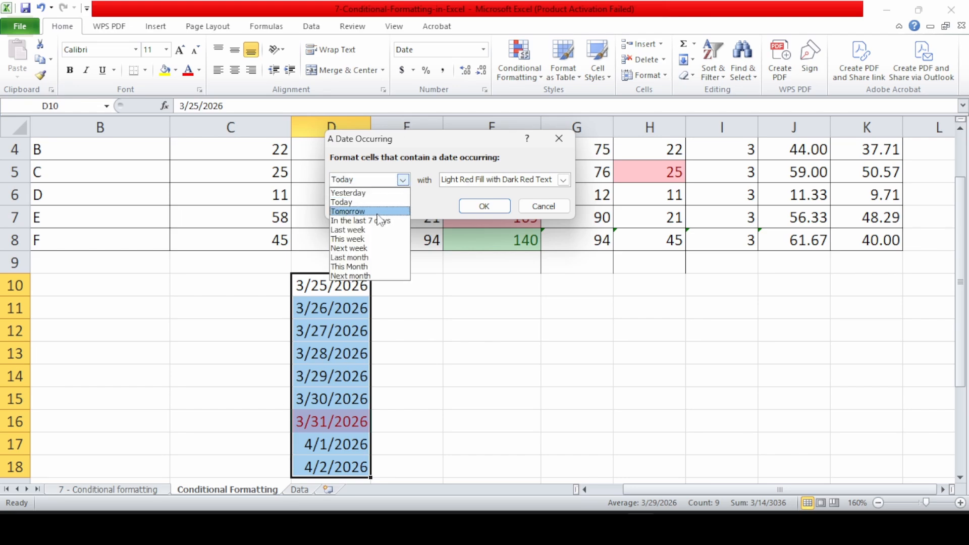
{"action": "left_click", "coordinate": [381, 210]}
{"action": "left_click", "coordinate": [402, 180]}
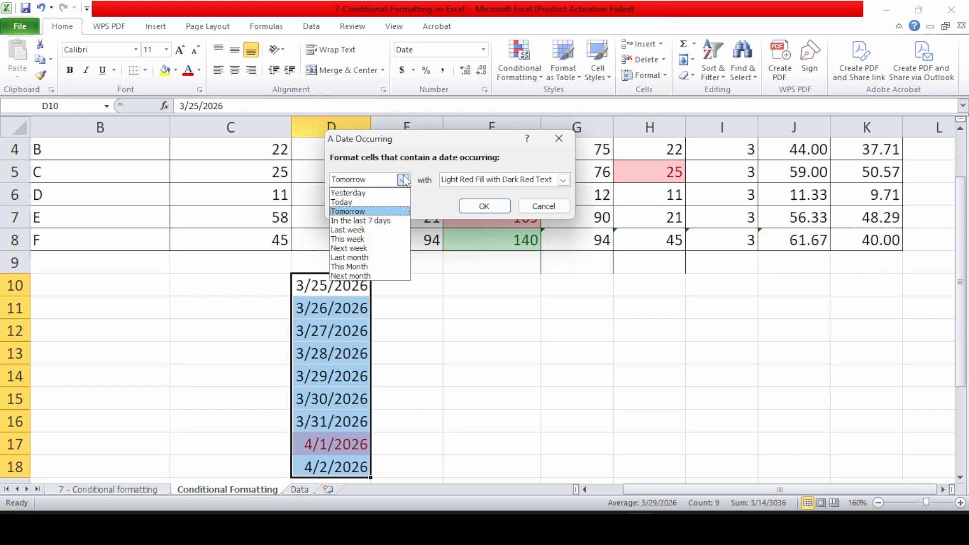
{"action": "left_click", "coordinate": [370, 221]}
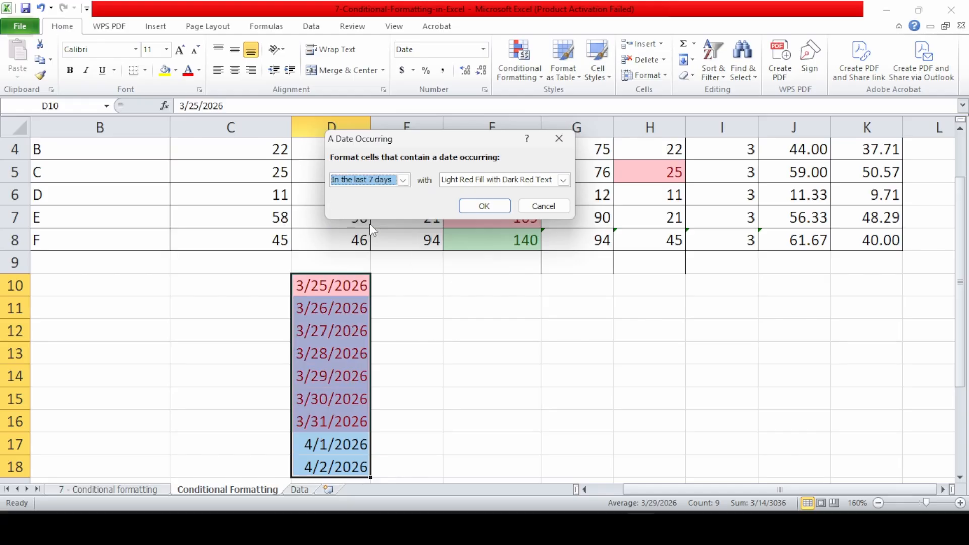
{"action": "left_click", "coordinate": [403, 180]}
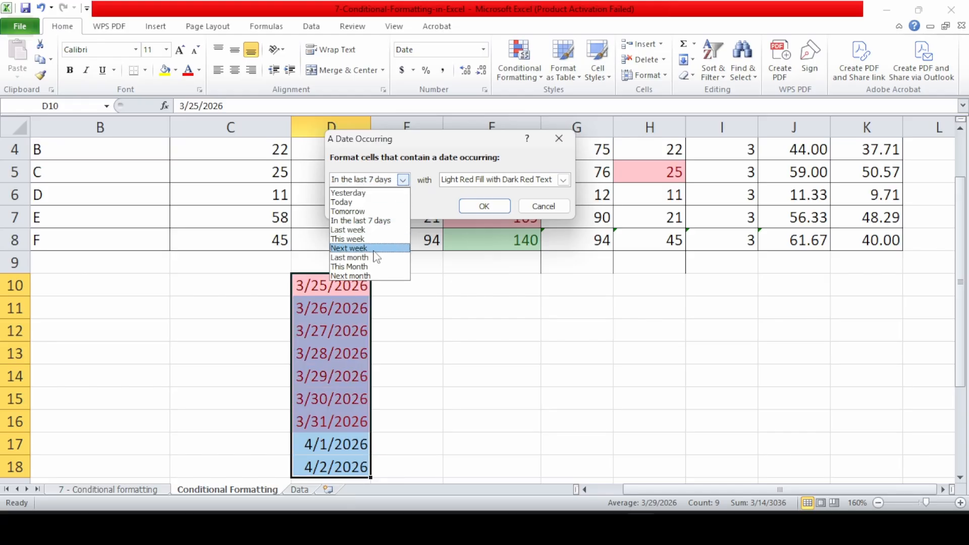
{"action": "left_click", "coordinate": [374, 231]}
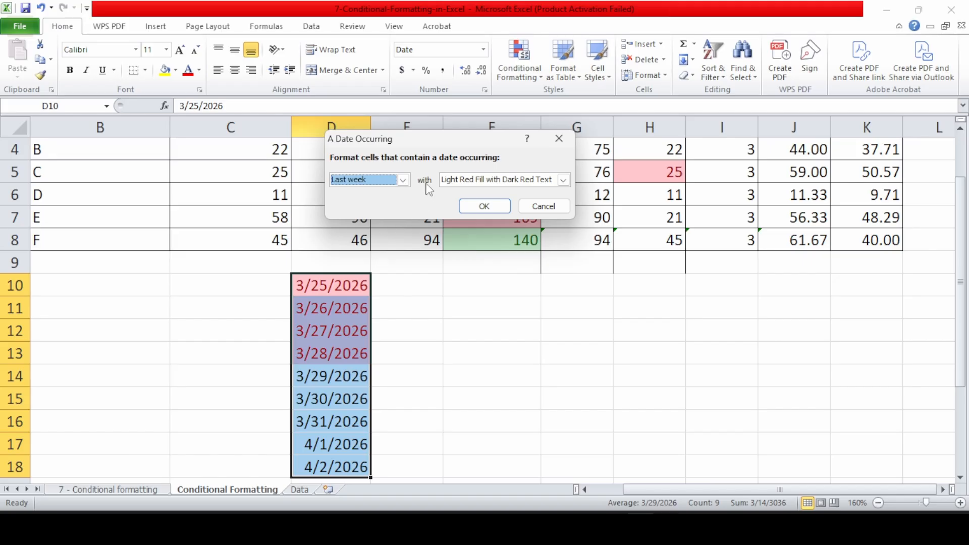
{"action": "left_click", "coordinate": [403, 180]}
{"action": "left_click", "coordinate": [373, 239]}
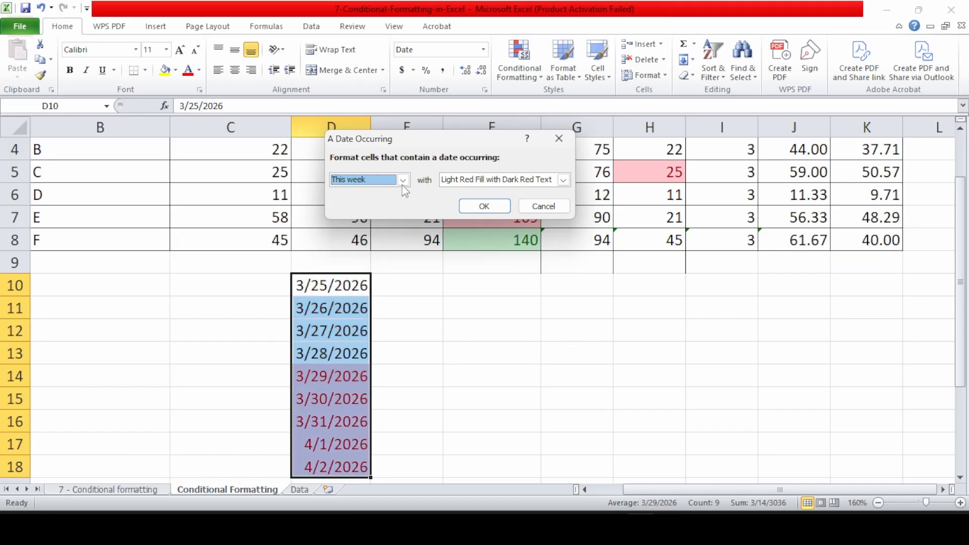
- Try the Next week period in the date-occurring rule for D10:D18
{"action": "left_click", "coordinate": [403, 180]}
{"action": "left_click", "coordinate": [373, 248]}
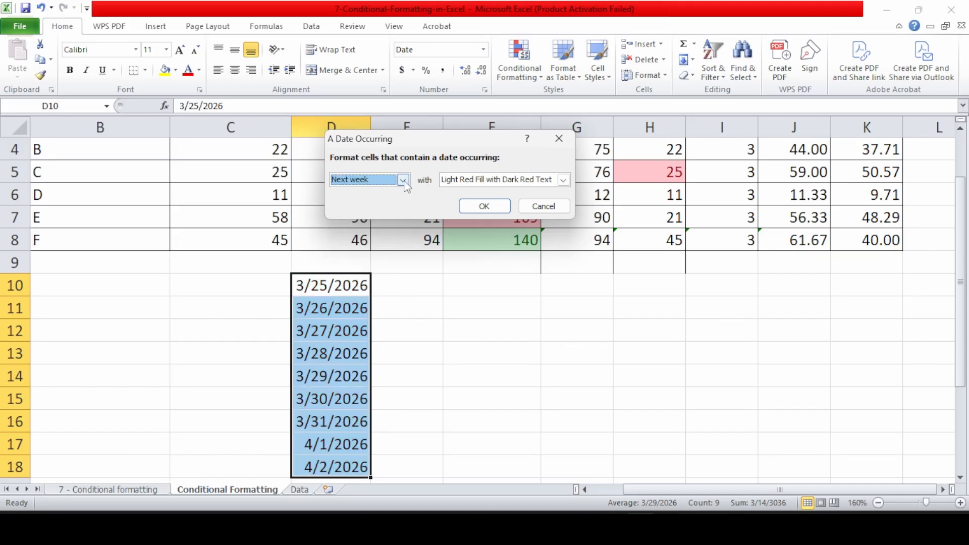
{"action": "left_click", "coordinate": [402, 180]}
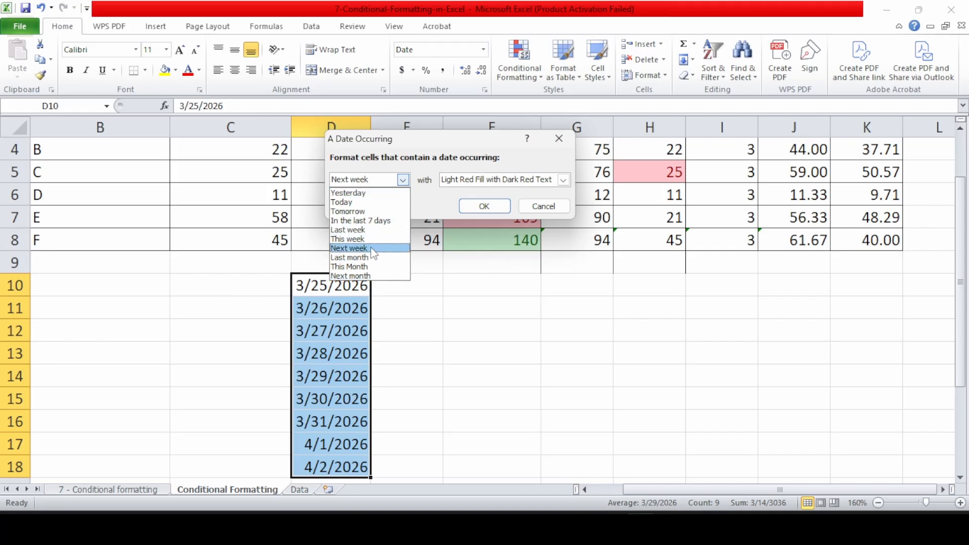
- Start a custom format for the date-occurring rule and set its font color to theme orange
{"action": "left_click", "coordinate": [563, 180]}
{"action": "left_click", "coordinate": [563, 180]}
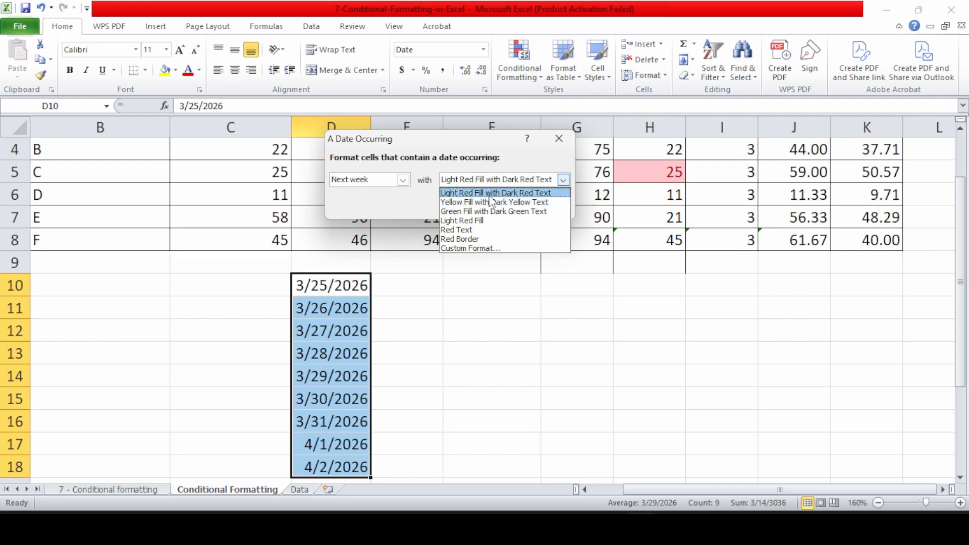
{"action": "left_click", "coordinate": [474, 249]}
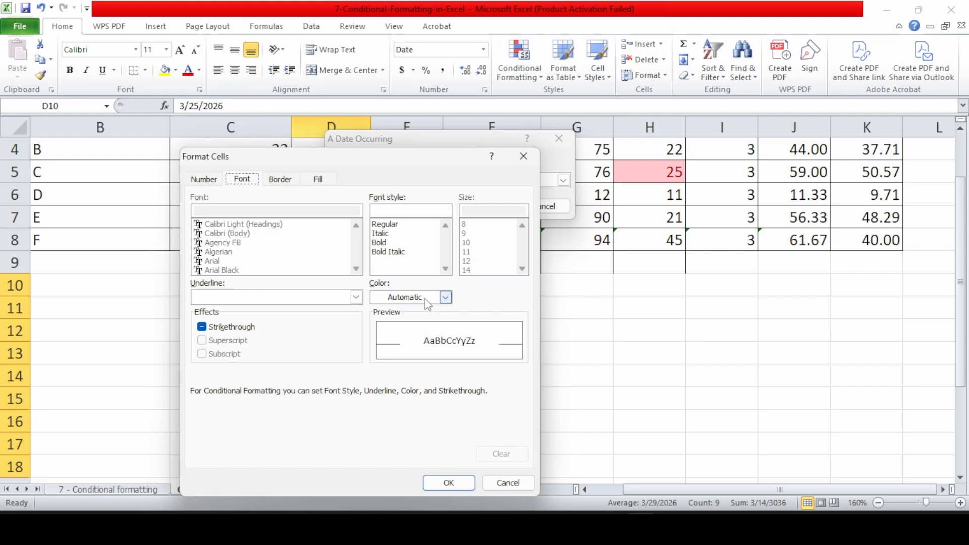
{"action": "left_click", "coordinate": [445, 298]}
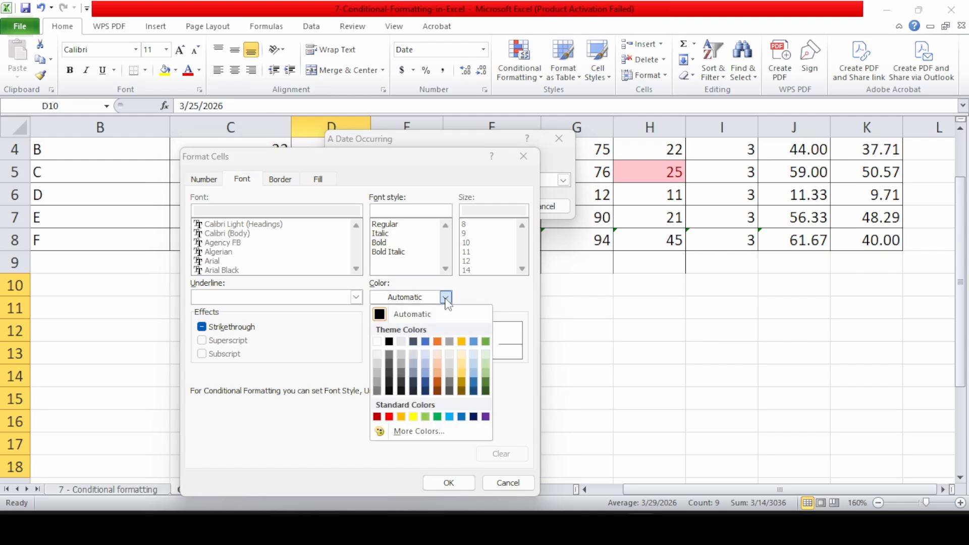
{"action": "left_click", "coordinate": [437, 342]}
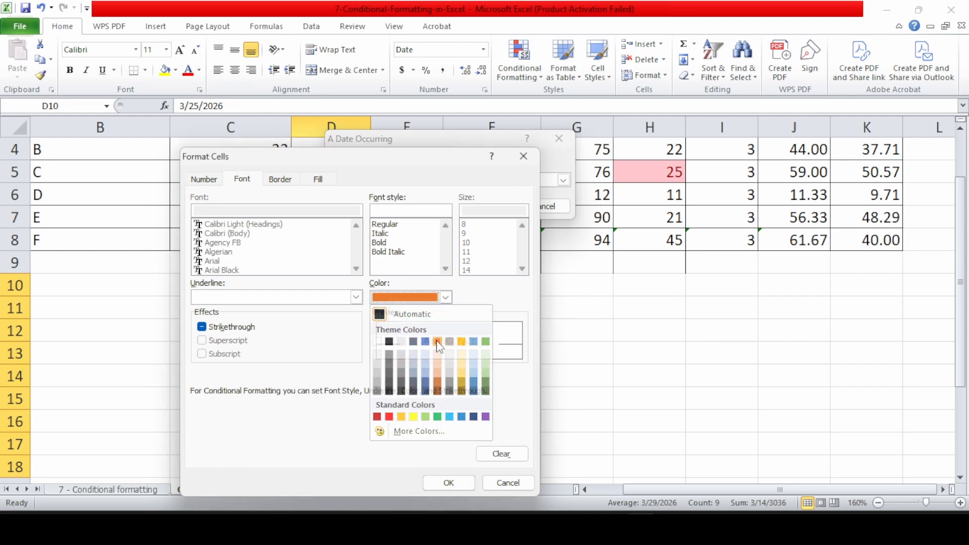
- Choose a light orange border line color and a medium-light orange fill for the rule's custom format, and accept the format
{"action": "left_click", "coordinate": [291, 181]}
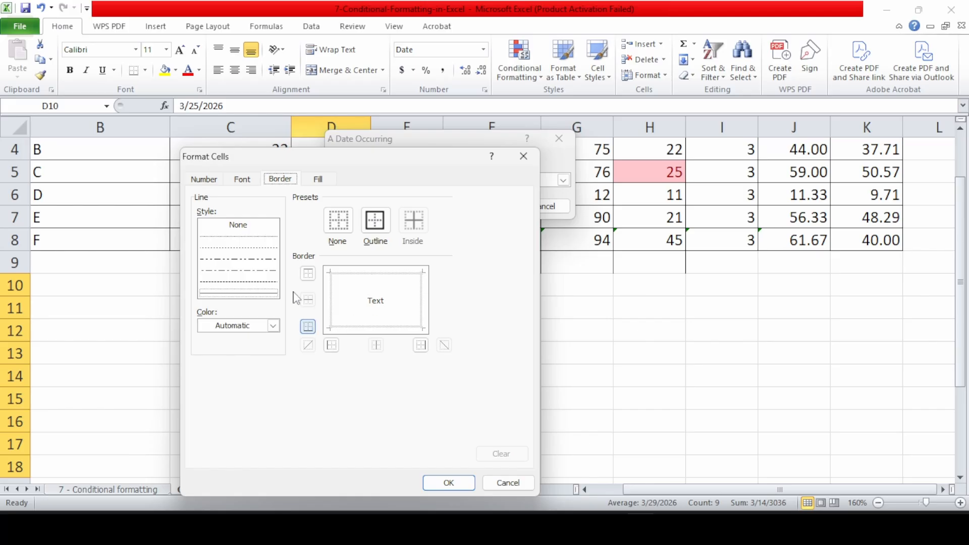
{"action": "left_click", "coordinate": [257, 326]}
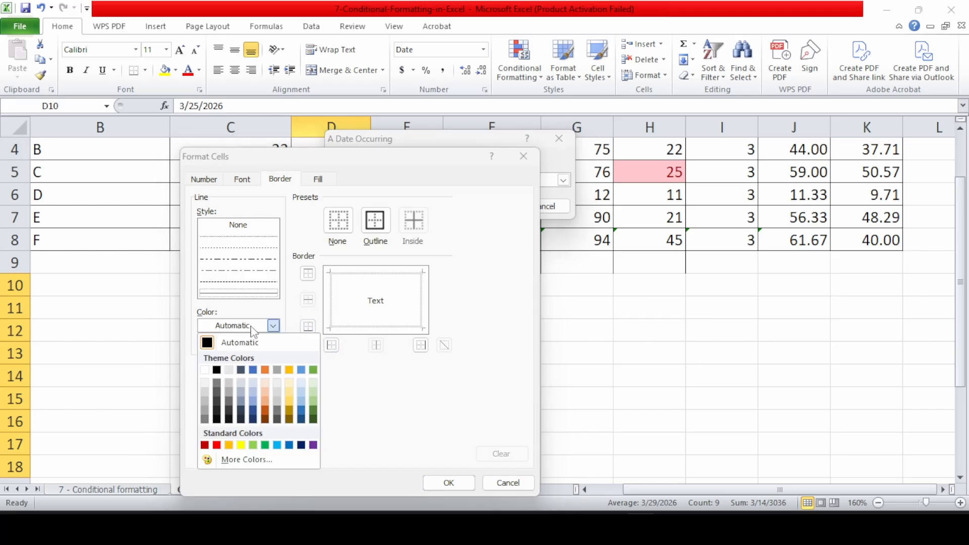
{"action": "left_click", "coordinate": [265, 388]}
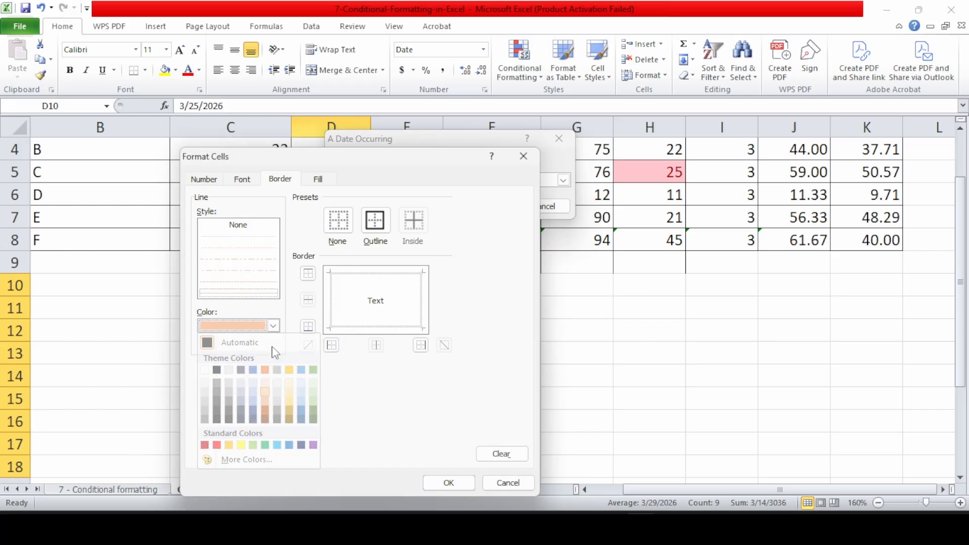
{"action": "left_click", "coordinate": [316, 182]}
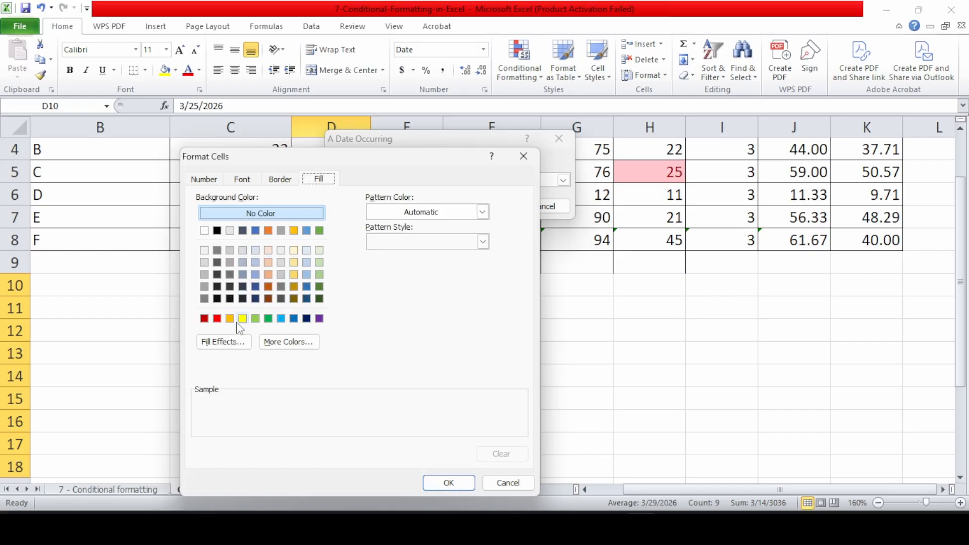
{"action": "left_click", "coordinate": [268, 274]}
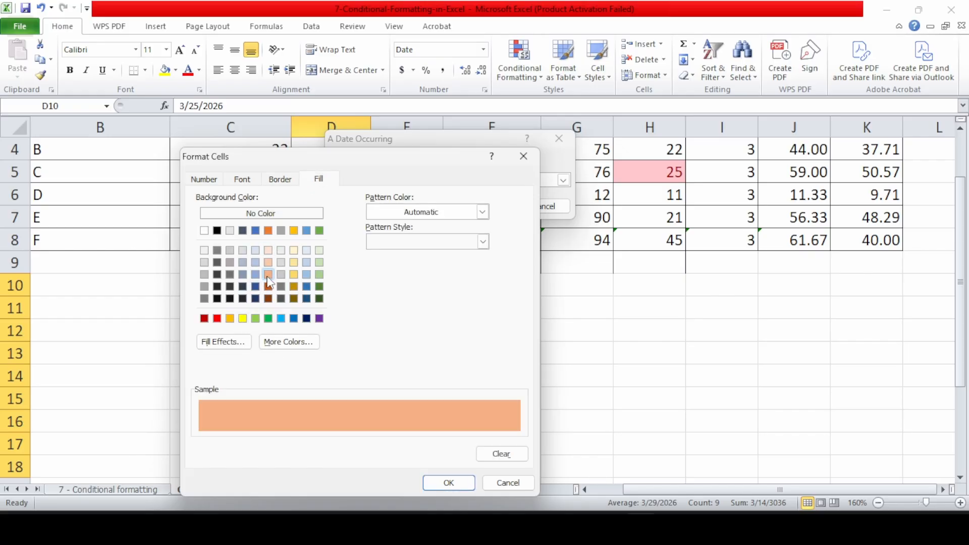
{"action": "left_click", "coordinate": [446, 483]}
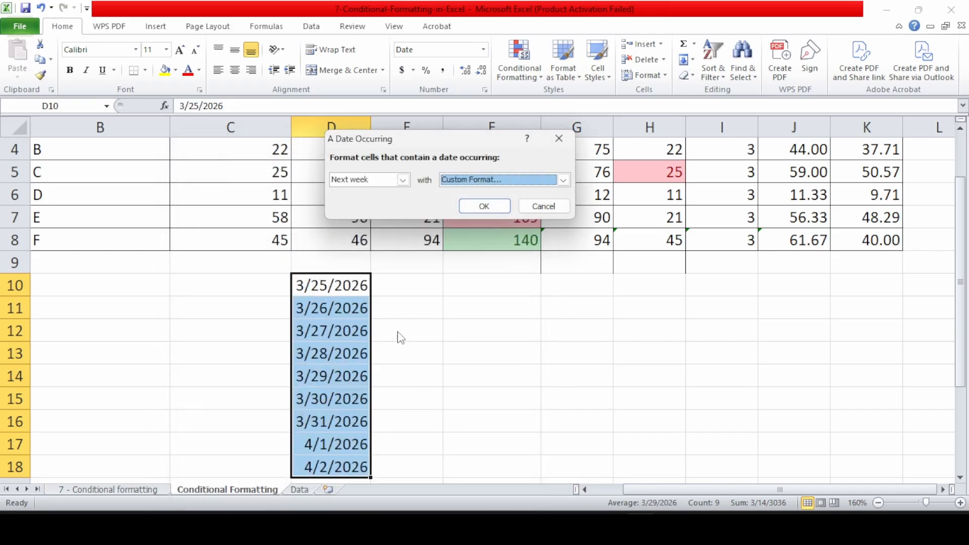
- Set the date rule's period to Last week and apply it to D10:D18 with the custom format
{"action": "left_click", "coordinate": [402, 181]}
{"action": "left_click", "coordinate": [373, 231]}
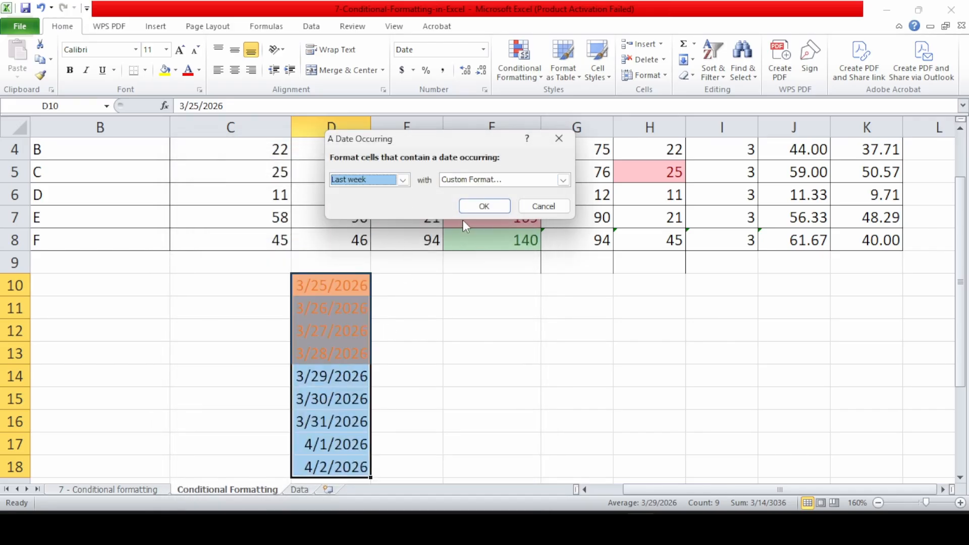
{"action": "left_click", "coordinate": [472, 207]}
{"action": "left_click", "coordinate": [452, 328]}
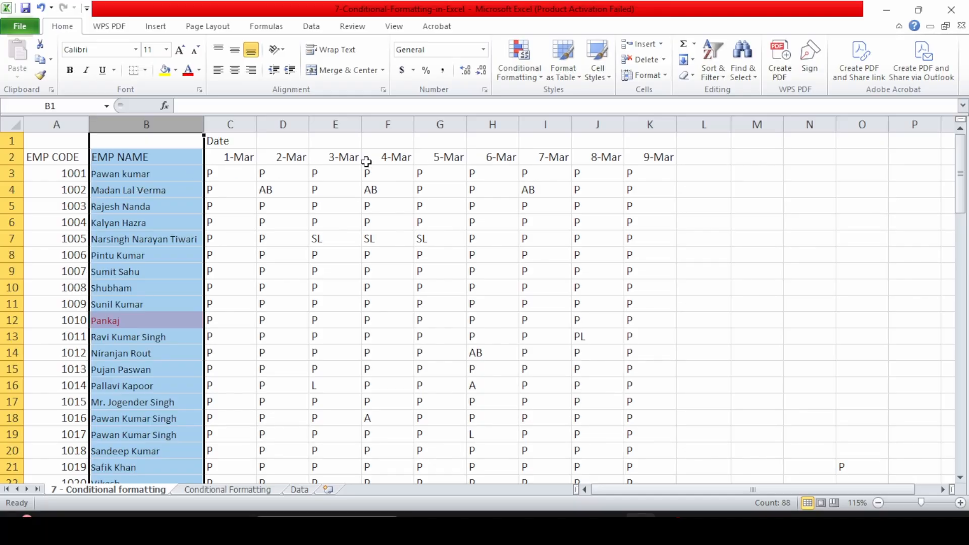
- On the 7 - Conditional formatting sheet, highlight duplicate values in EMP NAME column B with Light Red Fill with Dark Red Text
{"action": "left_click", "coordinate": [513, 79]}
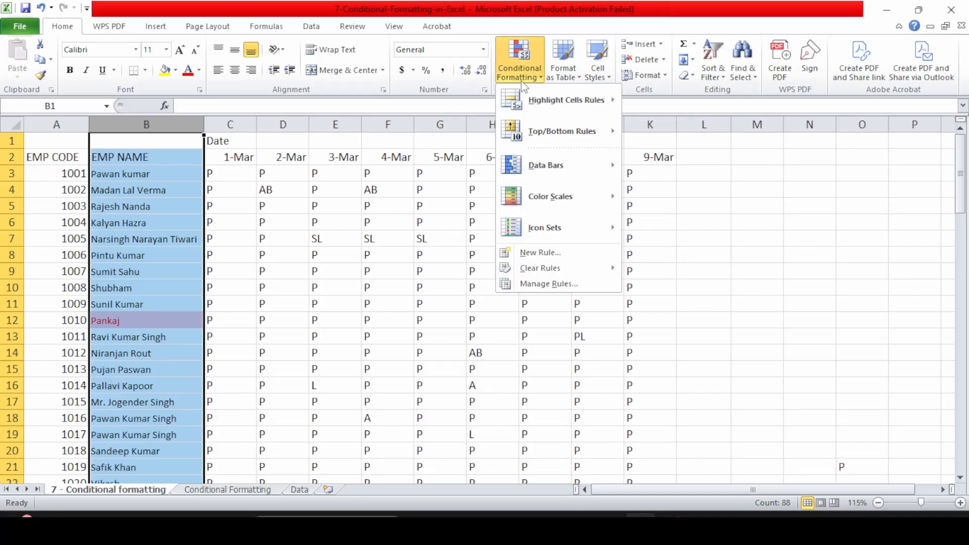
{"action": "mouse_move", "coordinate": [540, 101]}
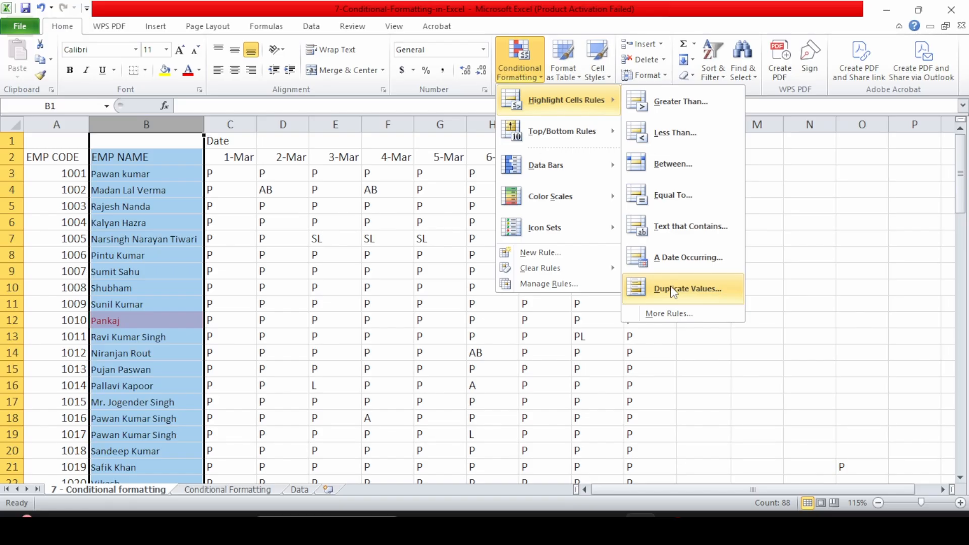
{"action": "left_click", "coordinate": [673, 291]}
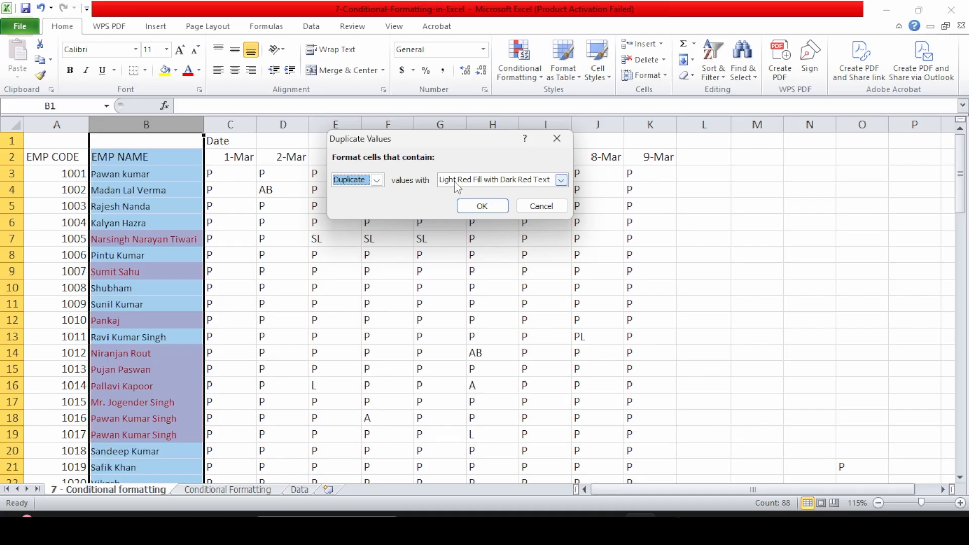
{"action": "left_click", "coordinate": [481, 206]}
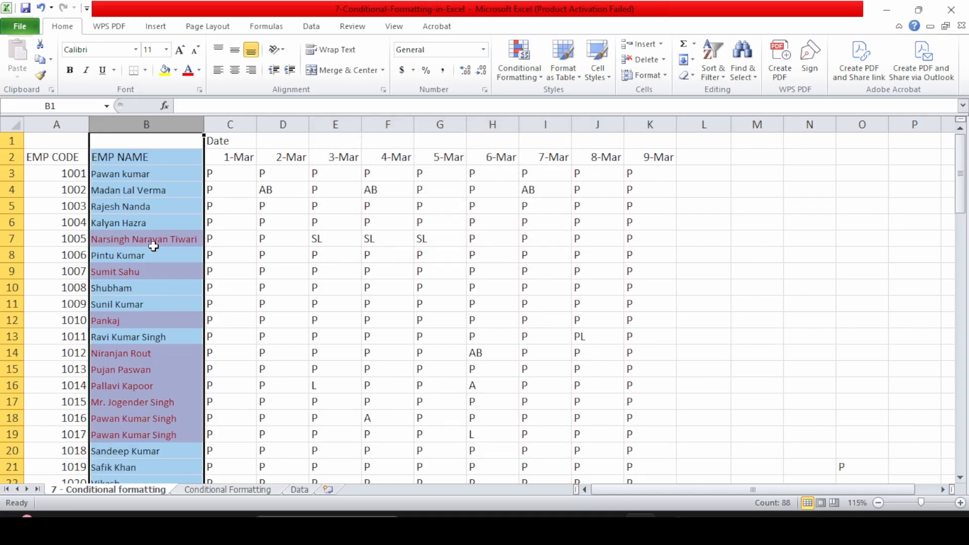
- Examine the EMP NAME column down to its last rows for highlighted duplicate names
{"action": "scroll", "coordinate": [143, 310], "scroll_direction": "down", "scroll_amount": 1}
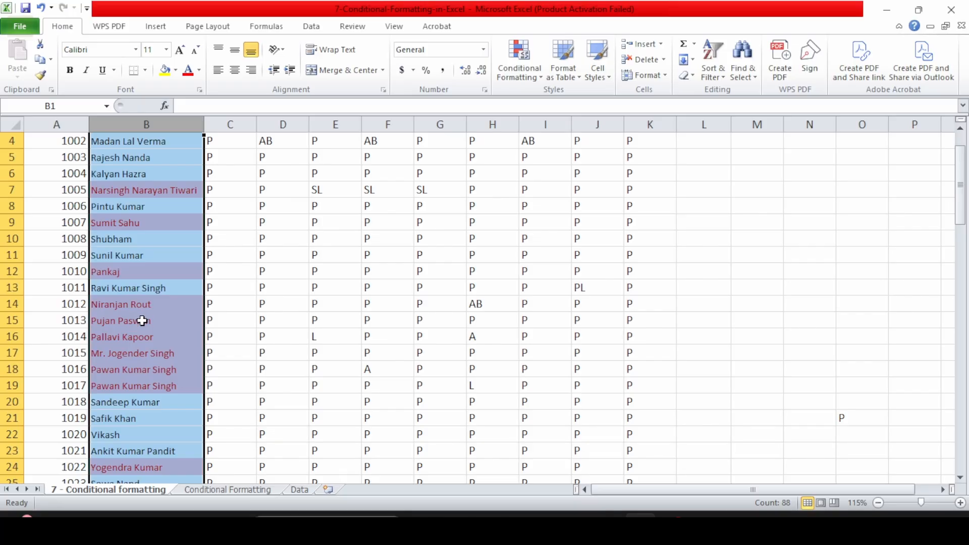
{"action": "scroll", "coordinate": [141, 320], "scroll_direction": "down", "scroll_amount": 7}
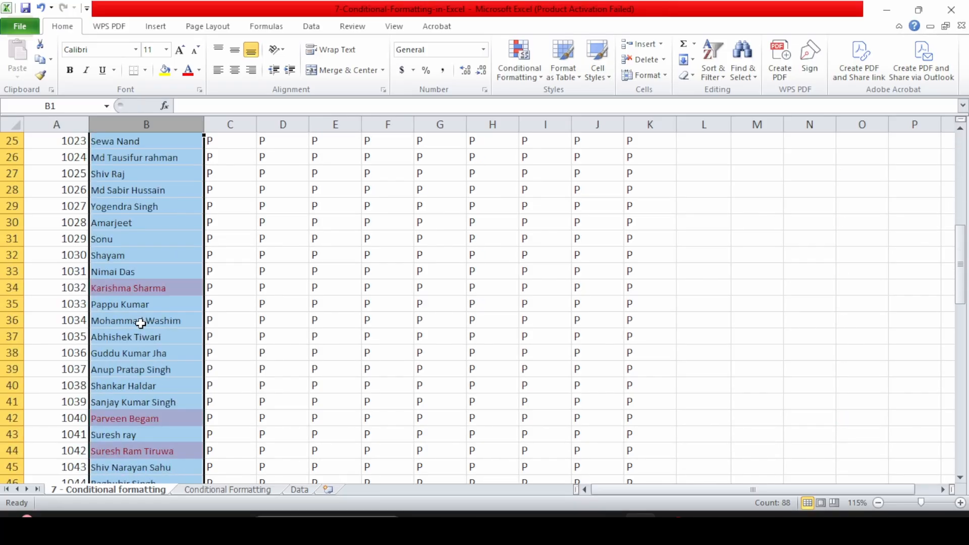
{"action": "scroll", "coordinate": [141, 322], "scroll_direction": "down", "scroll_amount": 7}
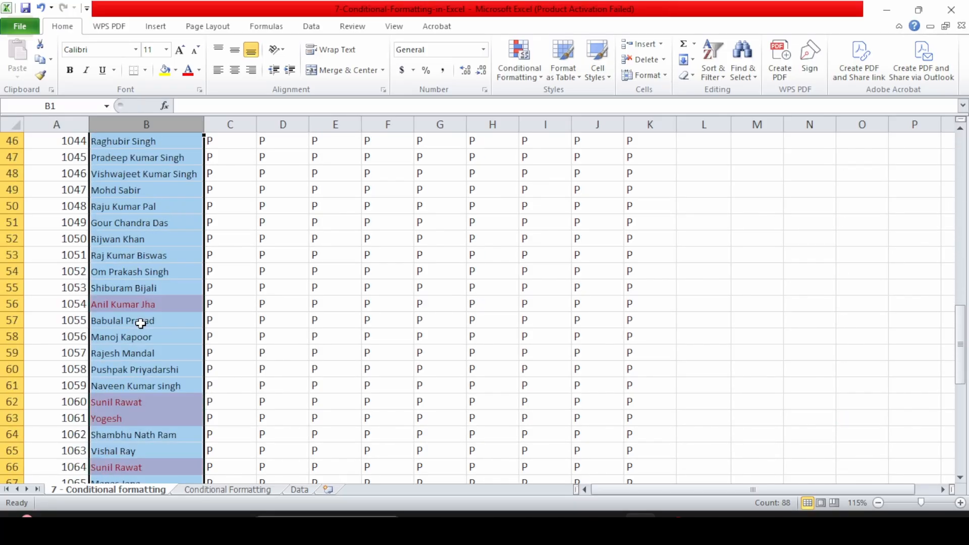
{"action": "scroll", "coordinate": [141, 323], "scroll_direction": "down", "scroll_amount": 6}
{"action": "left_click", "coordinate": [194, 409]}
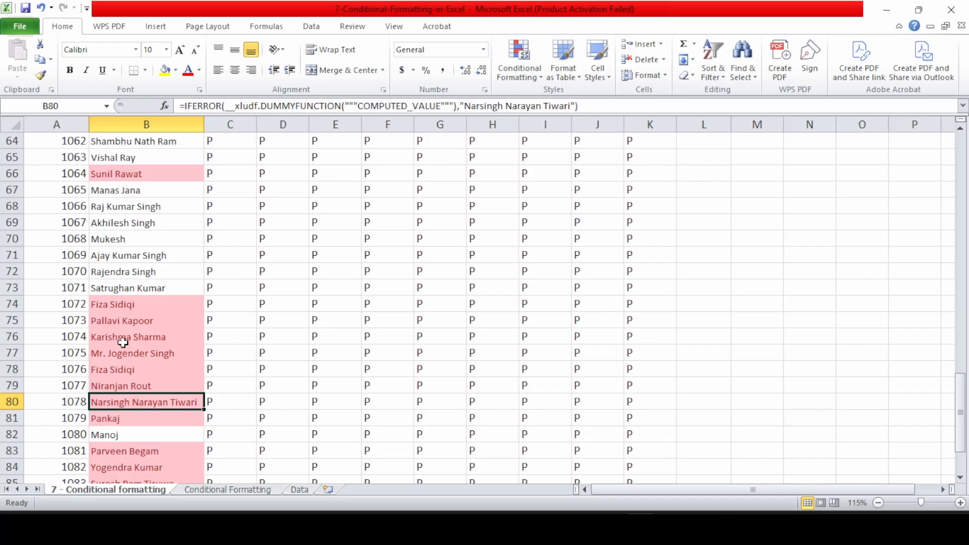
{"action": "left_click", "coordinate": [334, 327]}
- On the Conditional Formatting sheet, highlight the top 4 SUB3 marks in E3:E8 with Light Red Fill with Dark Red Text
{"action": "key", "text": "ctrl+Page_Down"}
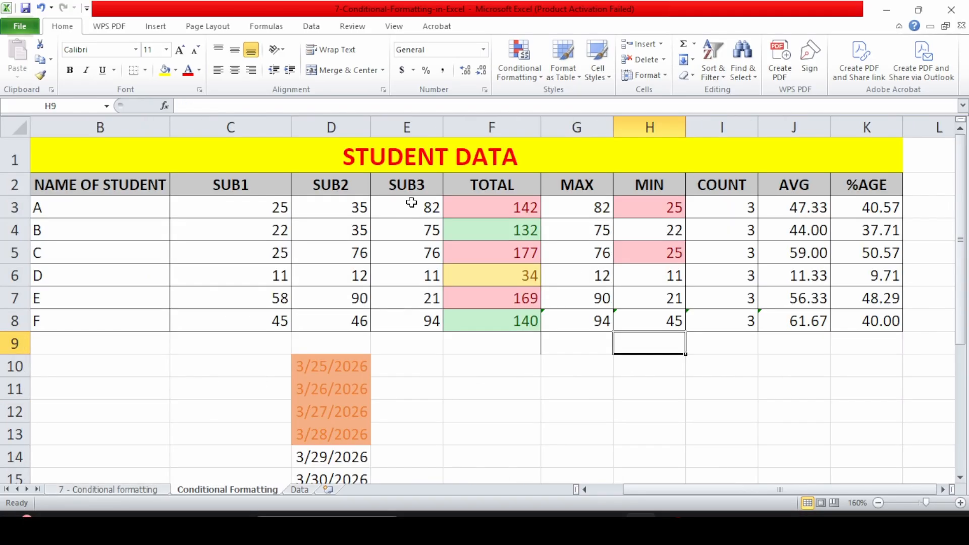
{"action": "left_click_drag", "start_coordinate": [408, 206], "coordinate": [412, 275]}
{"action": "left_click_drag", "start_coordinate": [422, 202], "coordinate": [407, 319]}
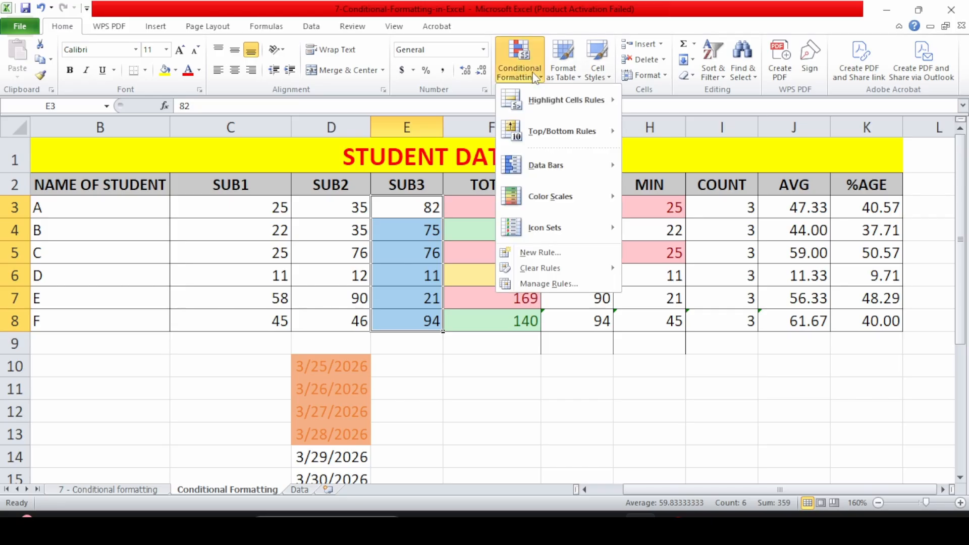
{"action": "left_click", "coordinate": [536, 75]}
{"action": "mouse_move", "coordinate": [540, 99]}
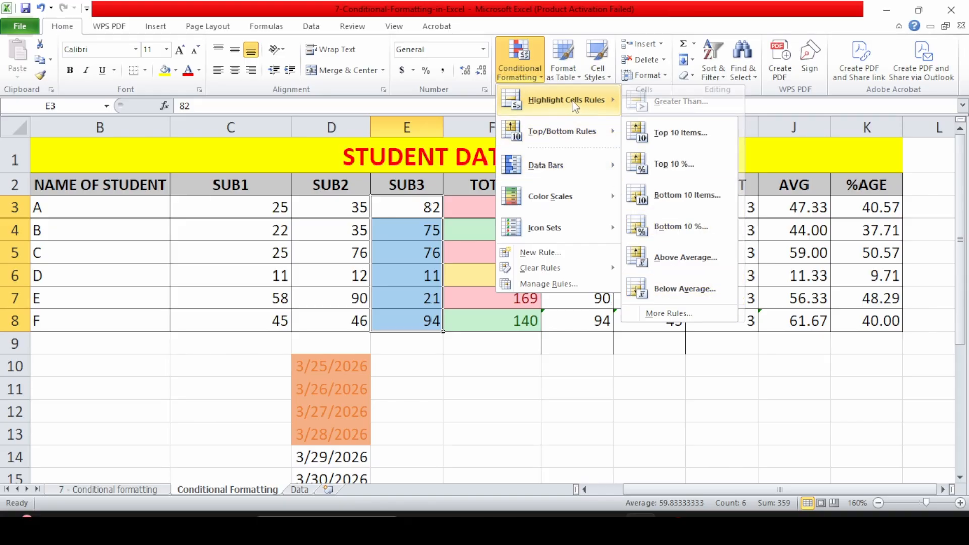
{"action": "mouse_move", "coordinate": [561, 134]}
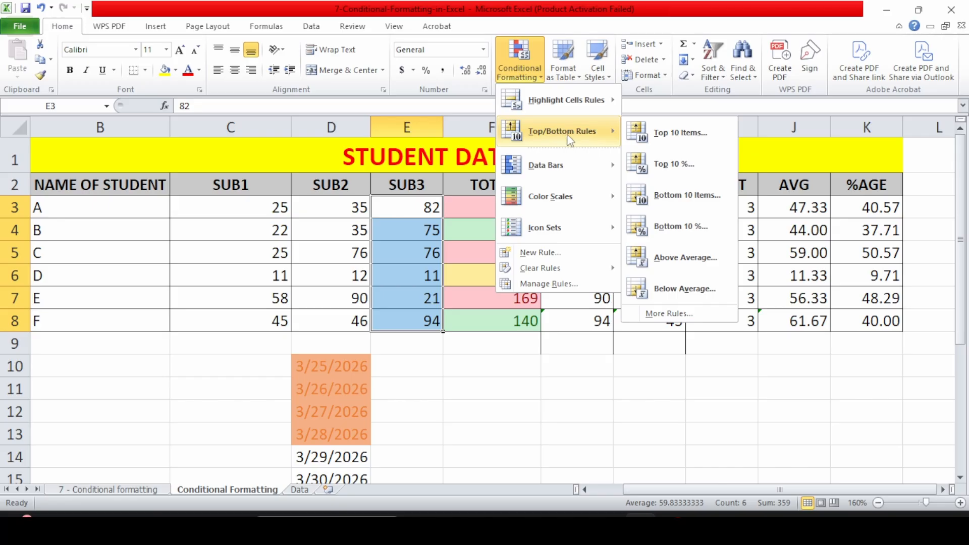
{"action": "left_click", "coordinate": [652, 145]}
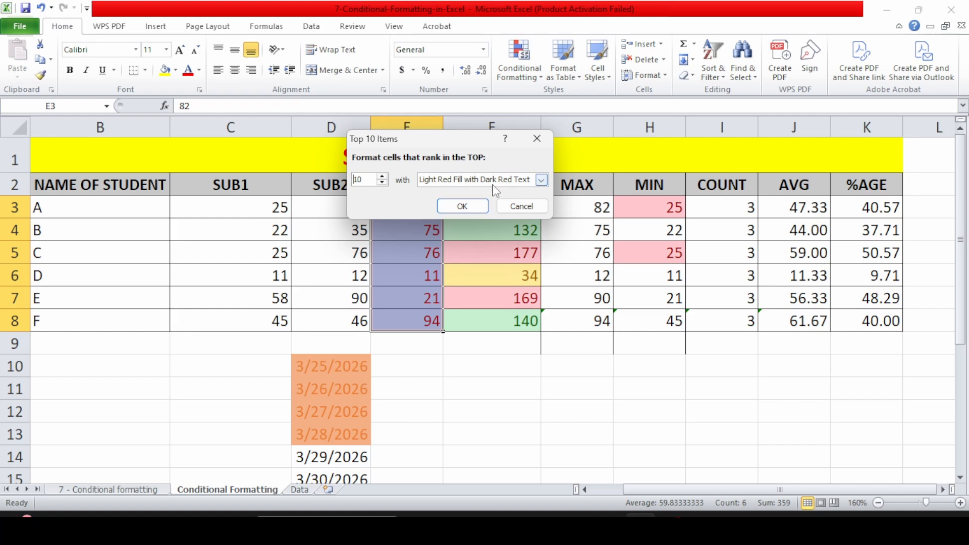
{"action": "left_click_drag", "start_coordinate": [363, 182], "coordinate": [357, 182]}
{"action": "type", "text": "4"}
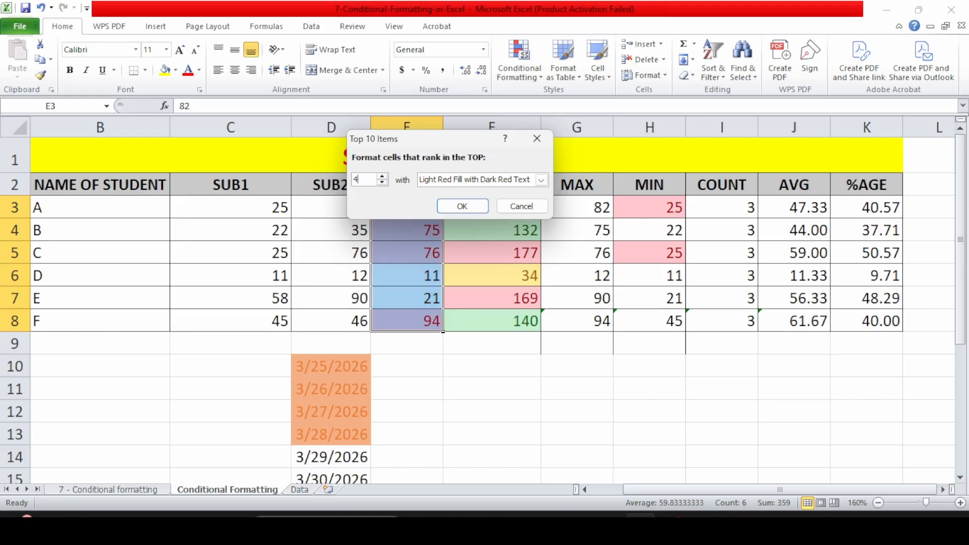
{"action": "left_click", "coordinate": [461, 206]}
- Compare the individual SUB3 marks in E3:E8 with the top-ranking highlight
{"action": "left_click", "coordinate": [434, 319]}
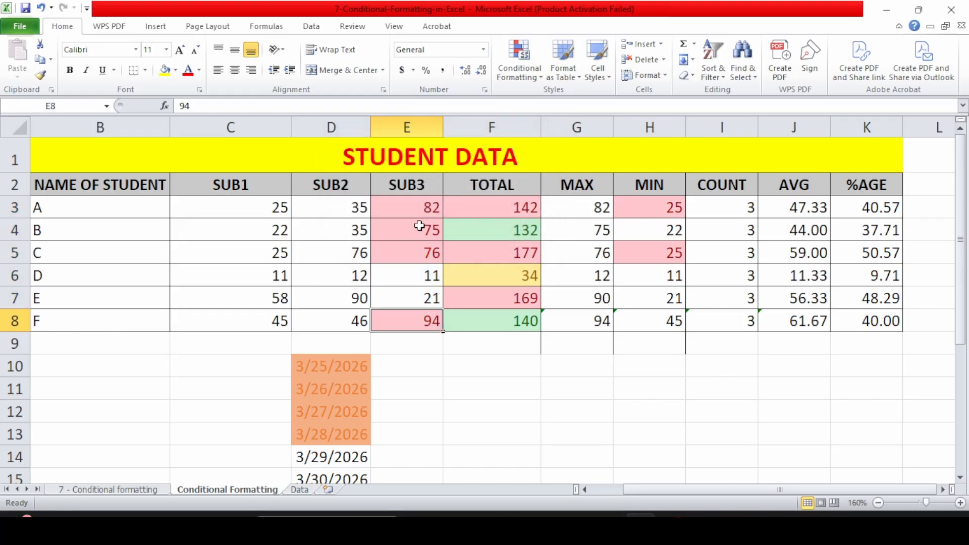
{"action": "left_click_drag", "start_coordinate": [425, 205], "coordinate": [423, 317]}
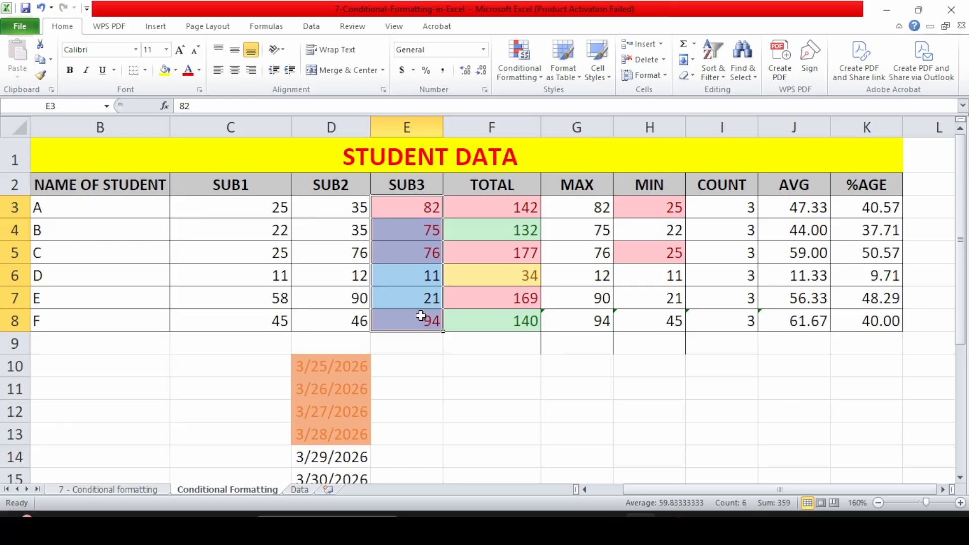
{"action": "left_click", "coordinate": [410, 202]}
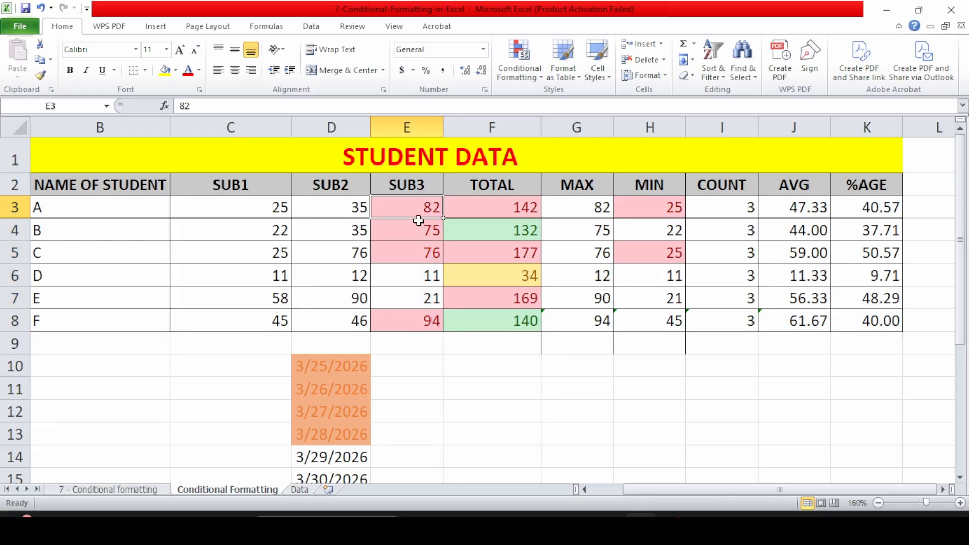
{"action": "left_click", "coordinate": [421, 224]}
{"action": "left_click", "coordinate": [425, 246]}
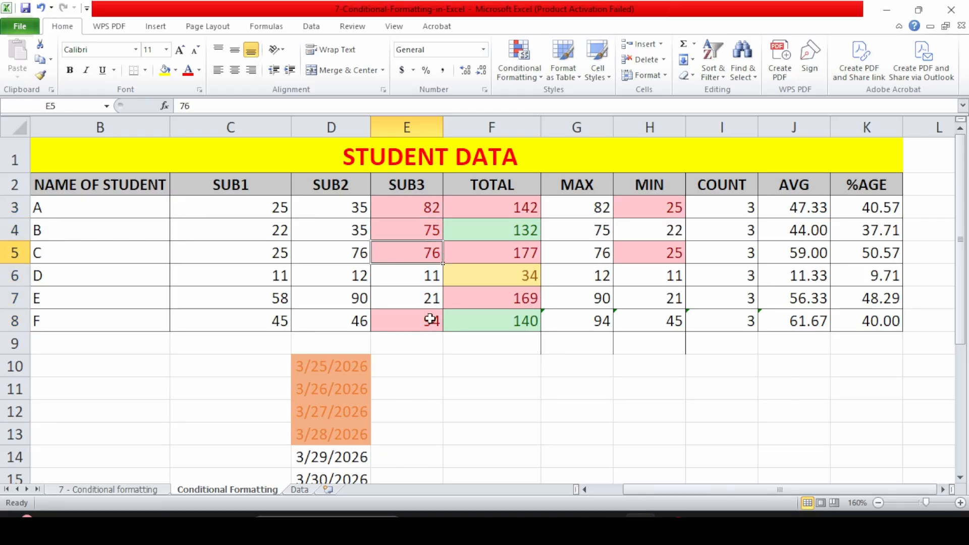
- Highlight the bottom 1 SUB3 mark in E3:E8 with Light Red Fill with Dark Red Text
{"action": "left_click_drag", "start_coordinate": [422, 207], "coordinate": [422, 319]}
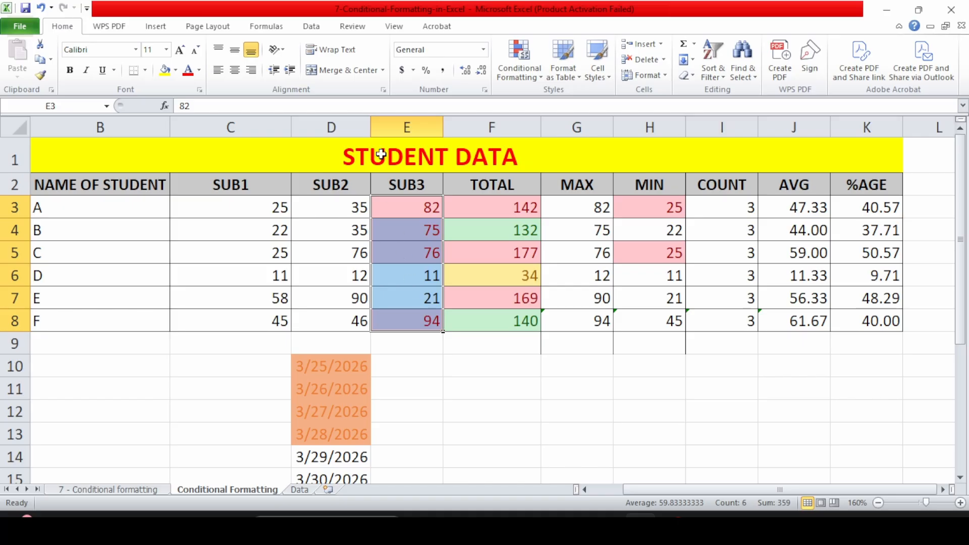
{"action": "left_click", "coordinate": [512, 55]}
{"action": "mouse_move", "coordinate": [544, 136]}
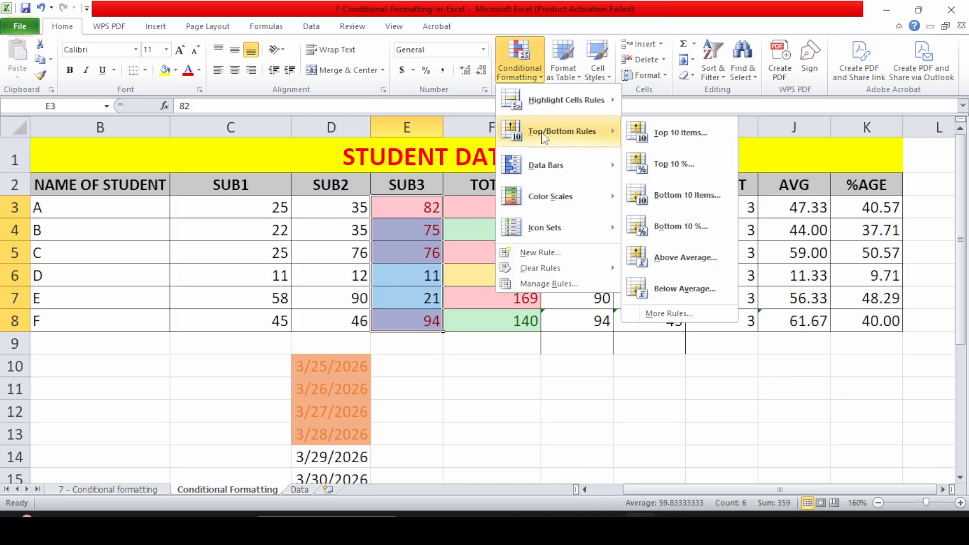
{"action": "left_click", "coordinate": [679, 196]}
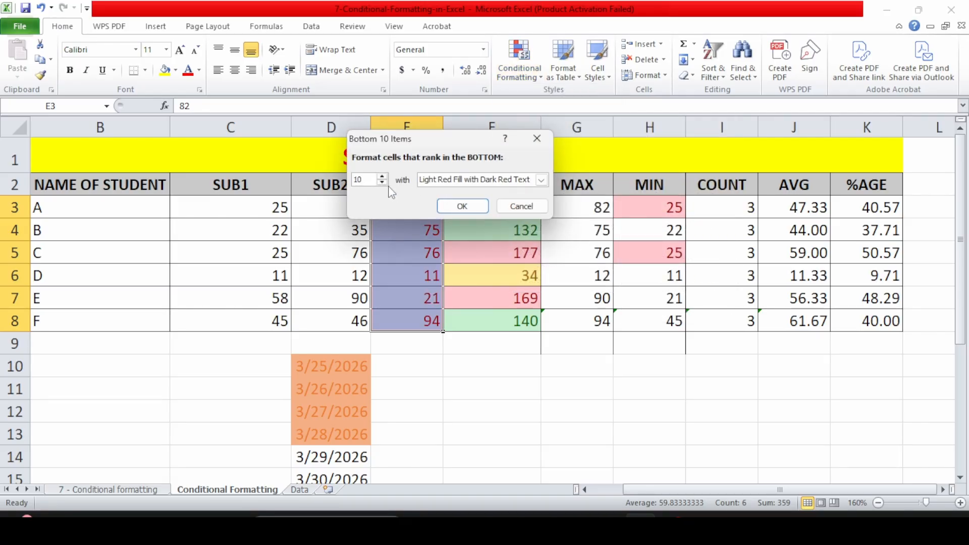
{"action": "left_click", "coordinate": [382, 176]}
{"action": "left_click", "coordinate": [382, 183]}
{"action": "left_click", "coordinate": [382, 183]}
{"action": "left_click", "coordinate": [382, 184]}
{"action": "left_click", "coordinate": [382, 183]}
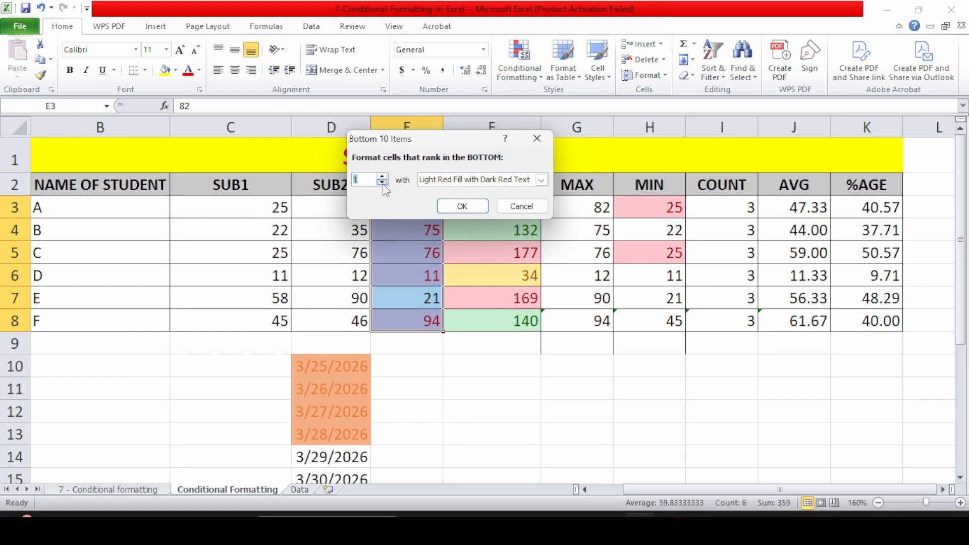
{"action": "left_click", "coordinate": [462, 205]}
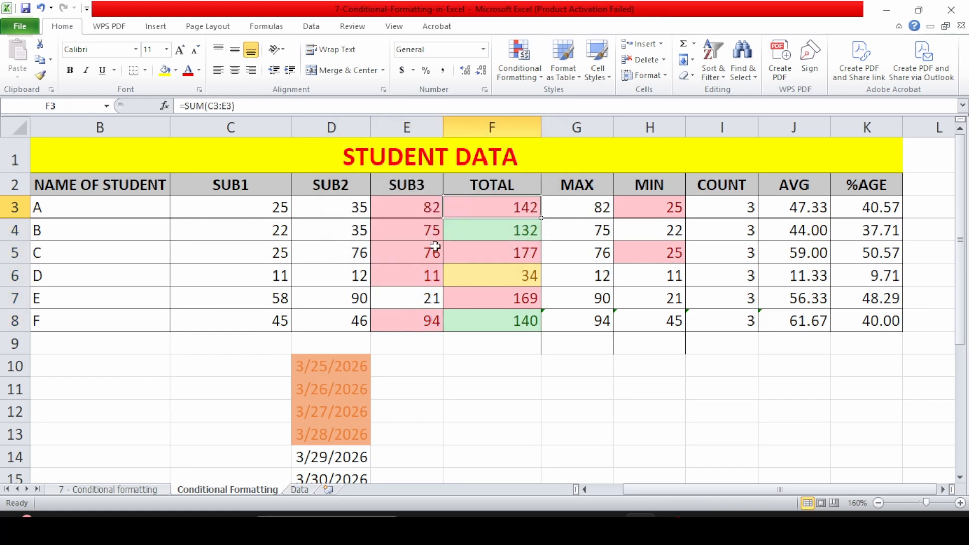
- Add a rule for the bottom 1 SUB3 mark in E3:E8 using Green Fill with Dark Green Text
{"action": "left_click_drag", "start_coordinate": [425, 206], "coordinate": [415, 314]}
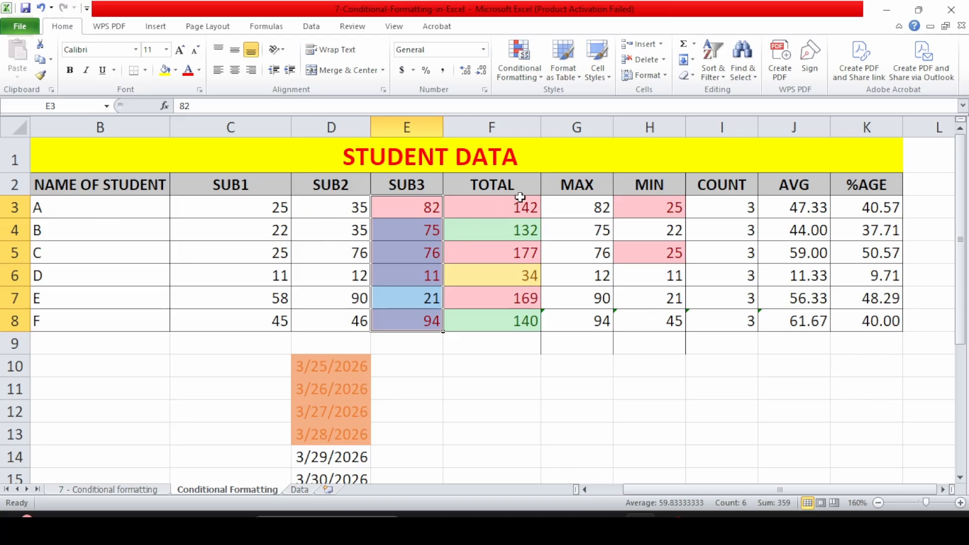
{"action": "left_click", "coordinate": [527, 71]}
{"action": "mouse_move", "coordinate": [566, 143]}
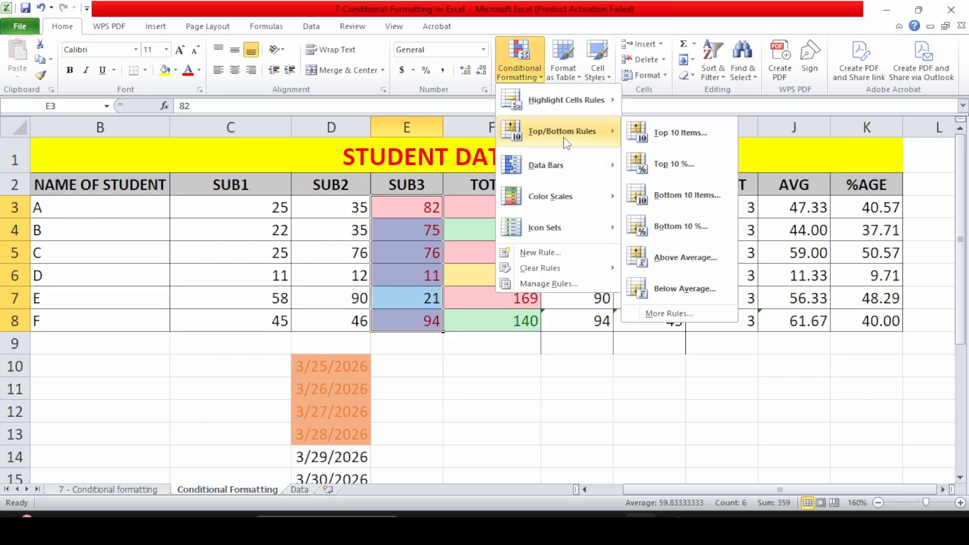
{"action": "left_click", "coordinate": [687, 195]}
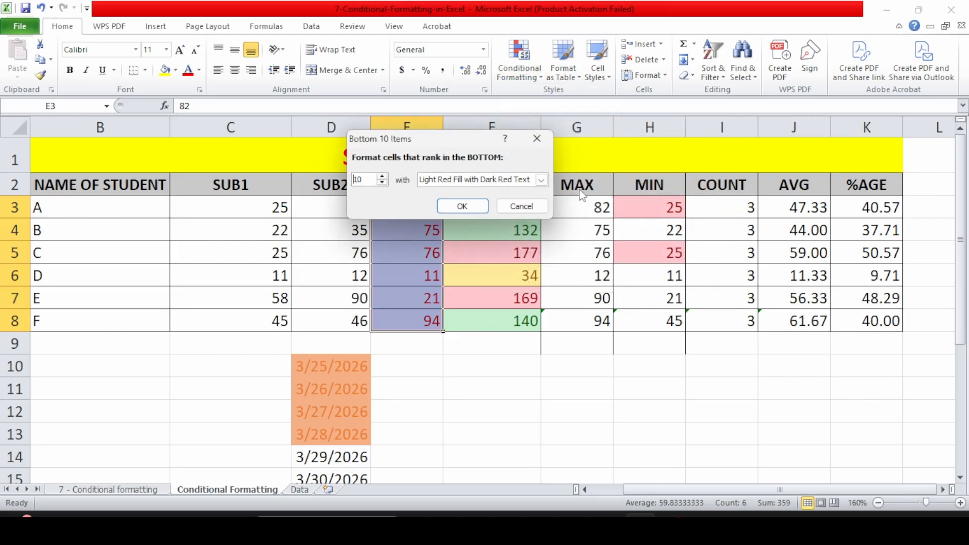
{"action": "left_click_drag", "start_coordinate": [367, 180], "coordinate": [342, 188]}
{"action": "type", "text": "1"}
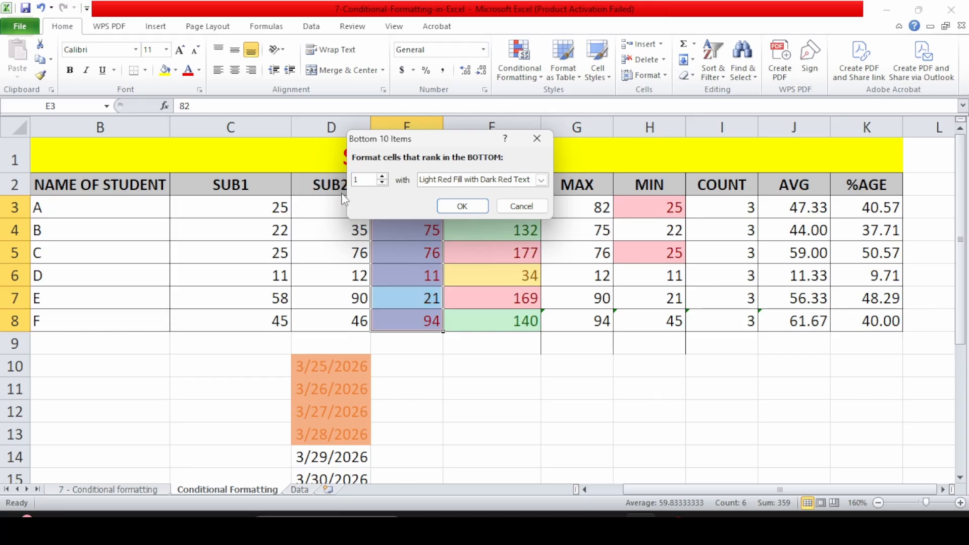
{"action": "left_click", "coordinate": [541, 179]}
{"action": "left_click", "coordinate": [492, 211]}
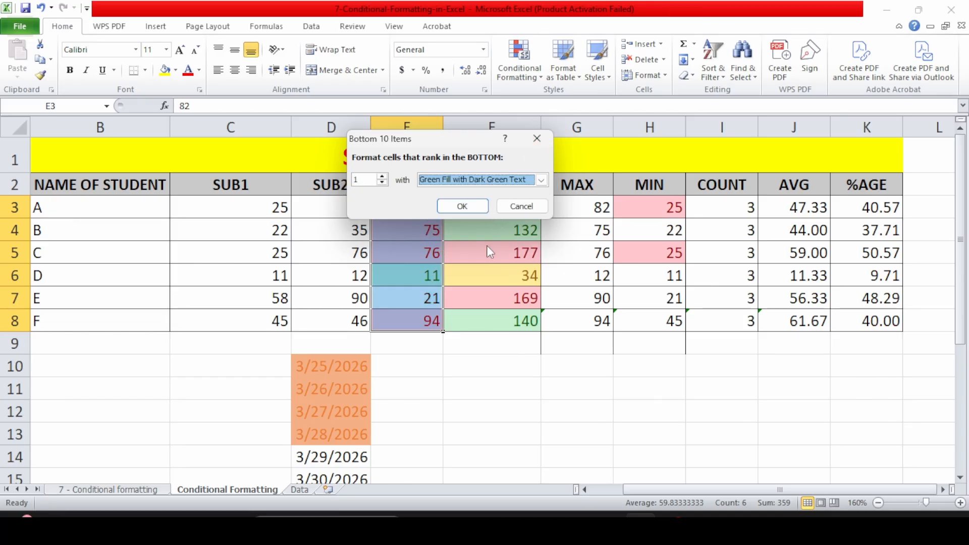
{"action": "left_click", "coordinate": [462, 203]}
{"action": "left_click", "coordinate": [438, 384]}
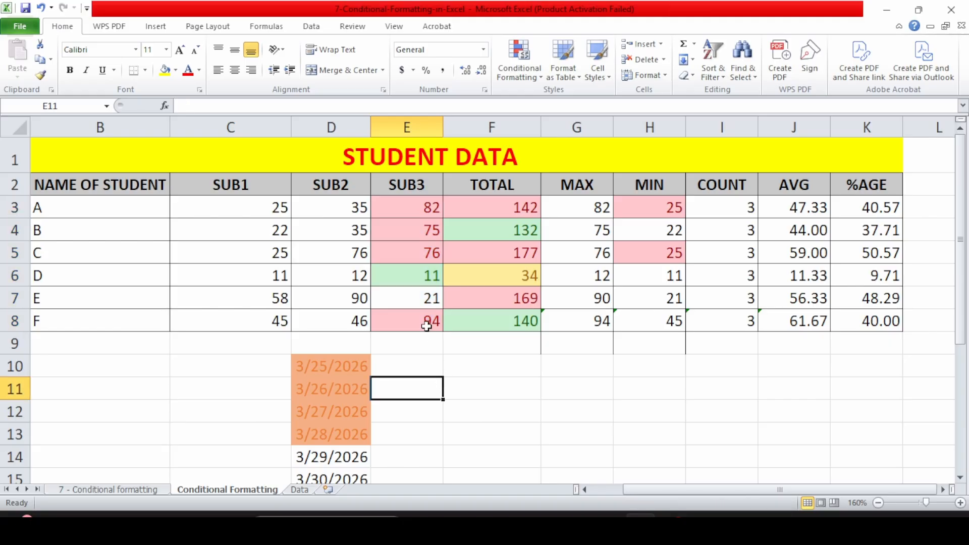
{"action": "left_click", "coordinate": [432, 208]}
{"action": "key", "text": "ctrl+shift+Down"}
{"action": "left_click", "coordinate": [525, 53]}
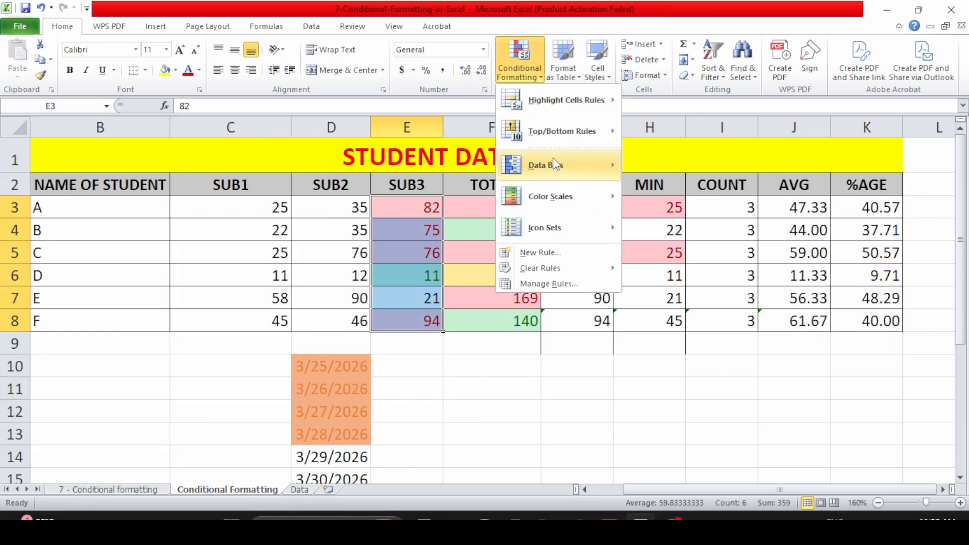
{"action": "mouse_move", "coordinate": [601, 133]}
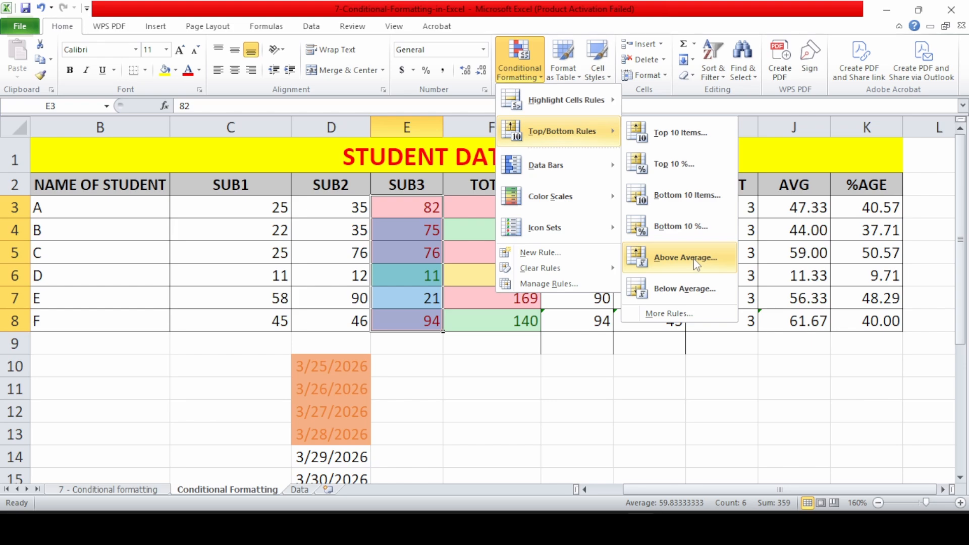
{"action": "left_click", "coordinate": [616, 411]}
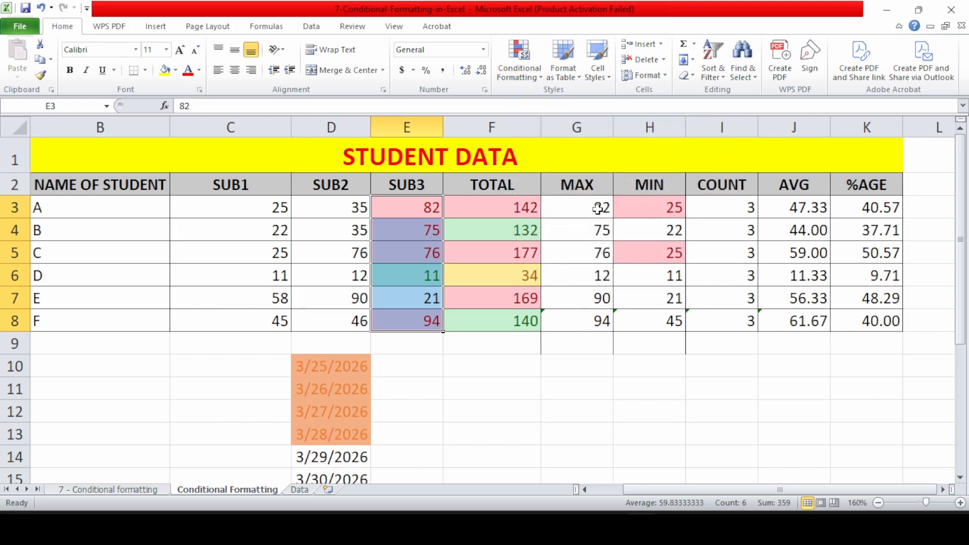
- Apply red solid-fill data bars to the MAX values in G3:G8
{"action": "left_click_drag", "start_coordinate": [598, 209], "coordinate": [595, 319]}
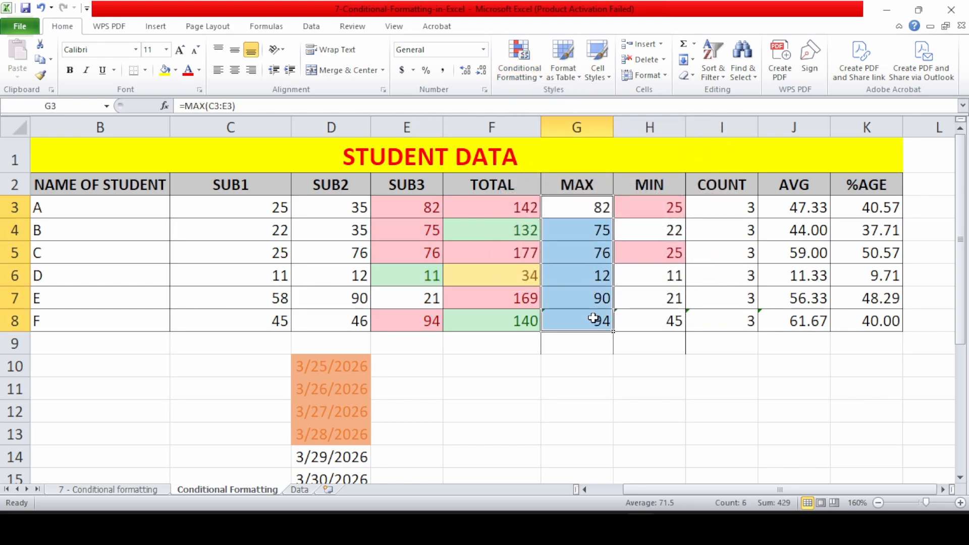
{"action": "left_click", "coordinate": [525, 77]}
{"action": "mouse_move", "coordinate": [538, 180]}
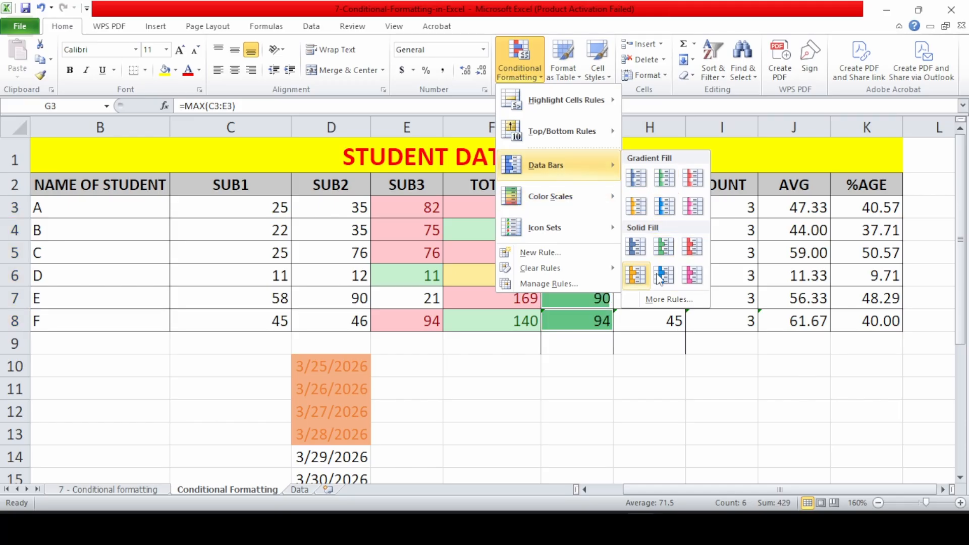
{"action": "left_click", "coordinate": [689, 255]}
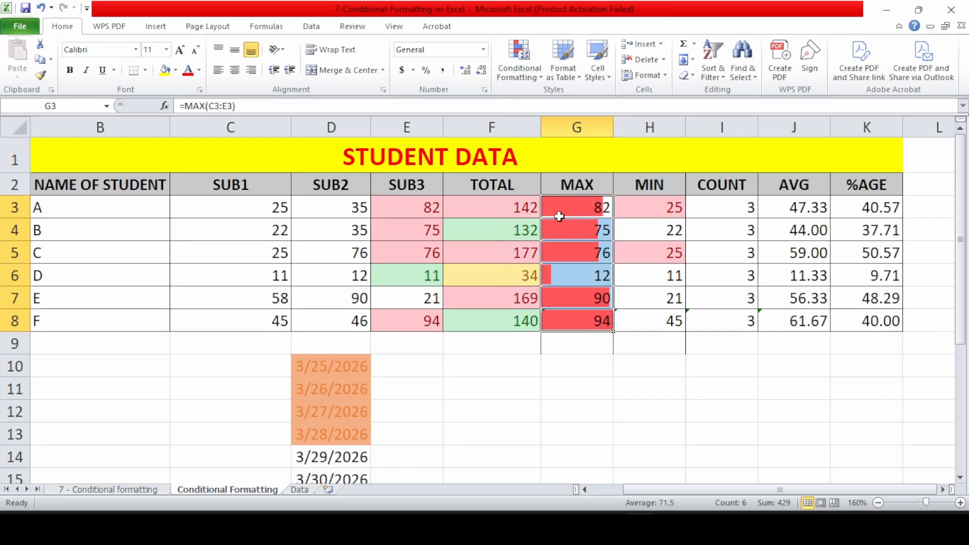
{"action": "left_click", "coordinate": [593, 275]}
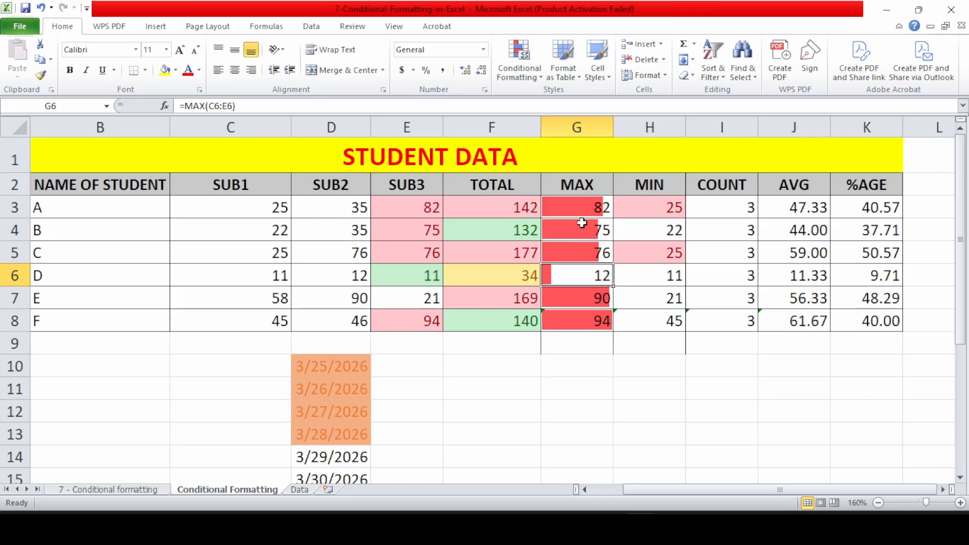
{"action": "left_click_drag", "start_coordinate": [580, 203], "coordinate": [586, 319]}
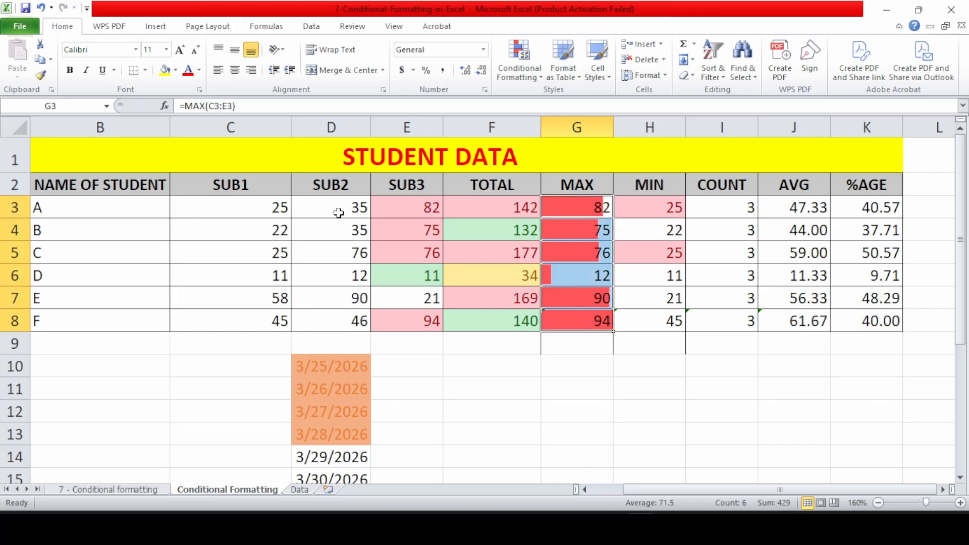
- Apply the rimmed three-traffic-light icon set to the SUB2 marks in D3:D8
{"action": "left_click_drag", "start_coordinate": [340, 209], "coordinate": [343, 315]}
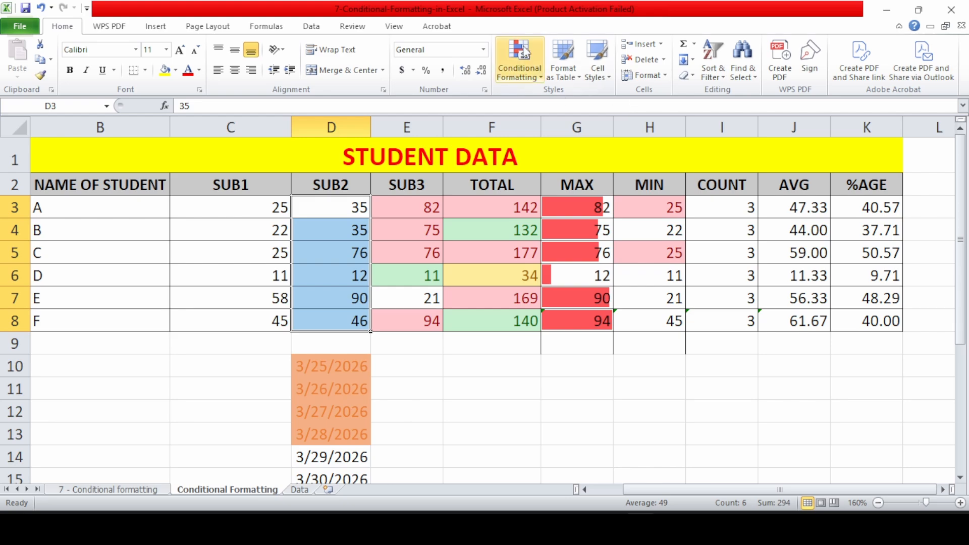
{"action": "left_click", "coordinate": [520, 65]}
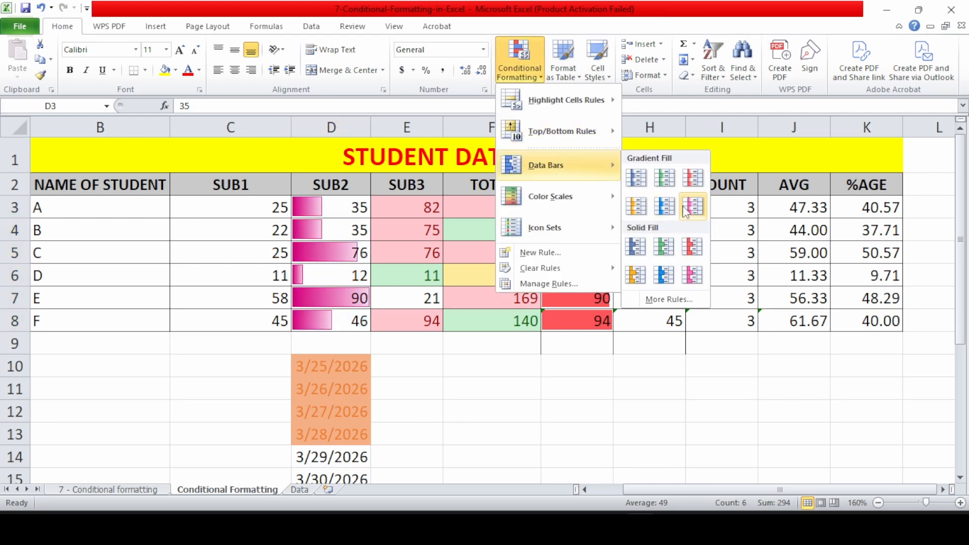
{"action": "mouse_move", "coordinate": [582, 202]}
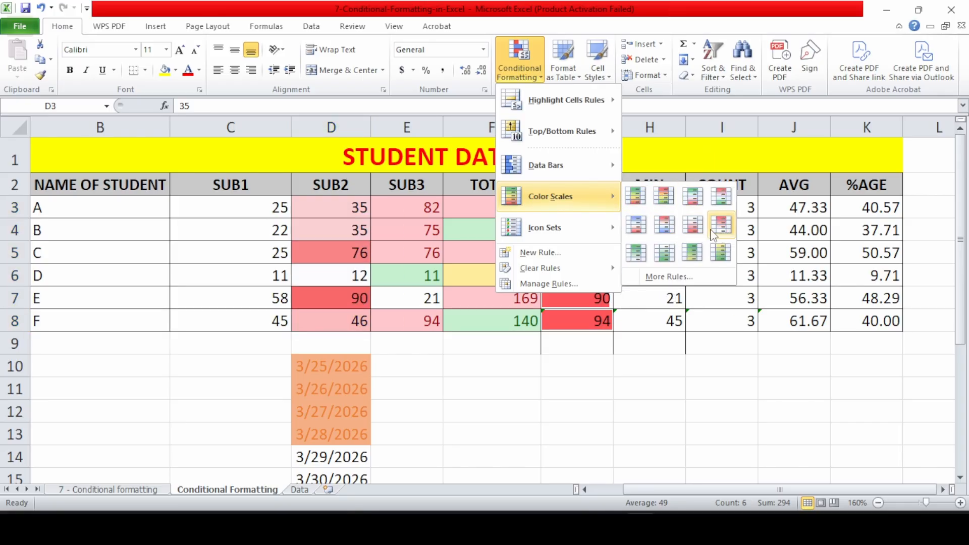
{"action": "mouse_move", "coordinate": [540, 226]}
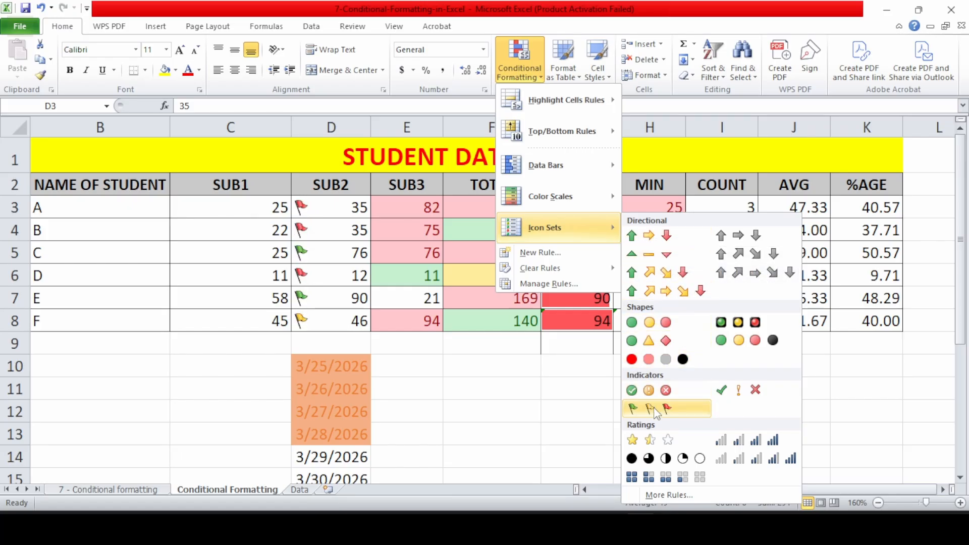
{"action": "left_click", "coordinate": [737, 323]}
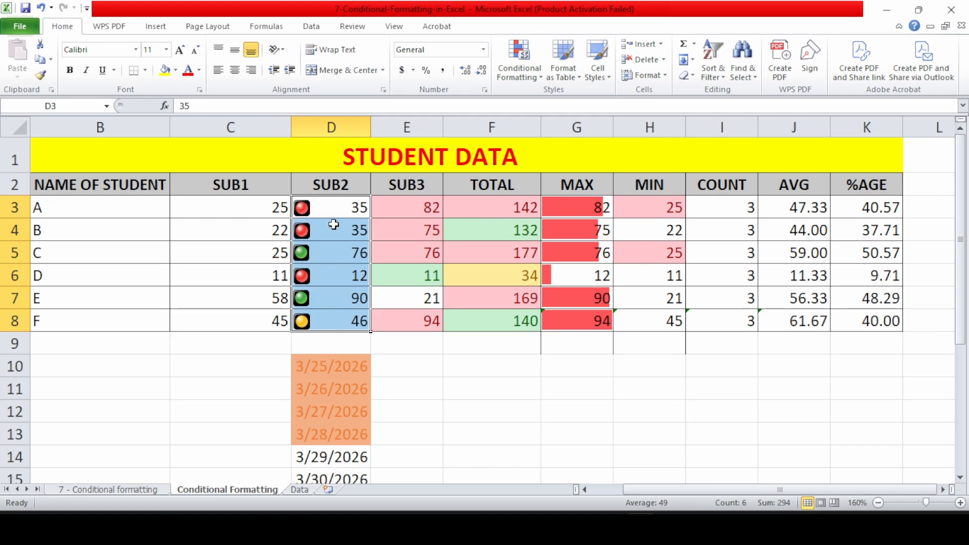
- Start a custom three-traffic-light icon set rule for D3:D8, with the type of both thresholds set to Number
{"action": "left_click_drag", "start_coordinate": [342, 207], "coordinate": [336, 322]}
{"action": "left_click", "coordinate": [513, 75]}
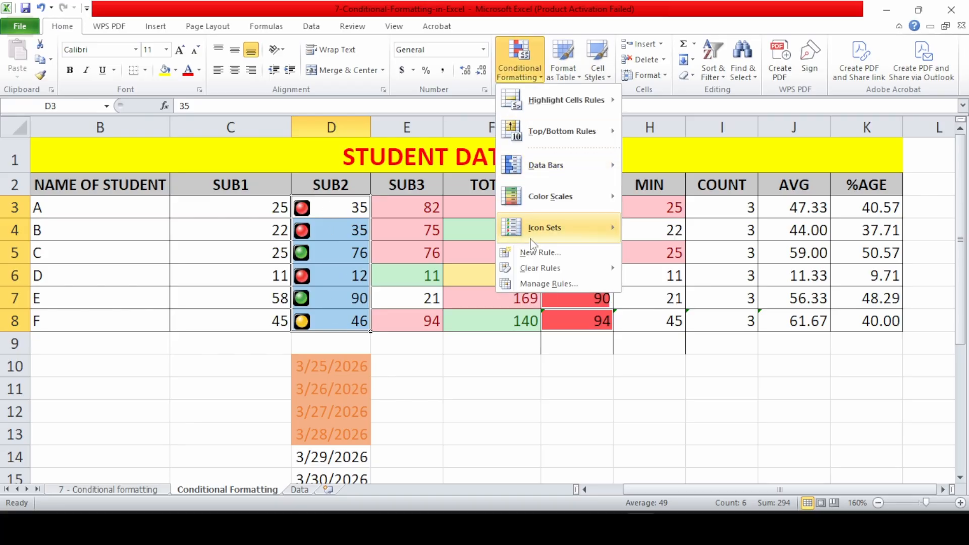
{"action": "mouse_move", "coordinate": [585, 243]}
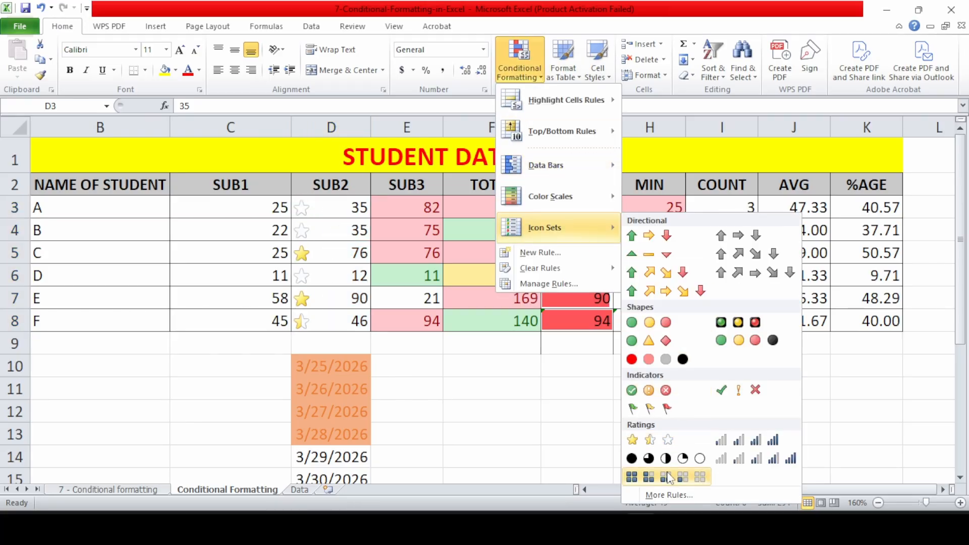
{"action": "left_click", "coordinate": [662, 495]}
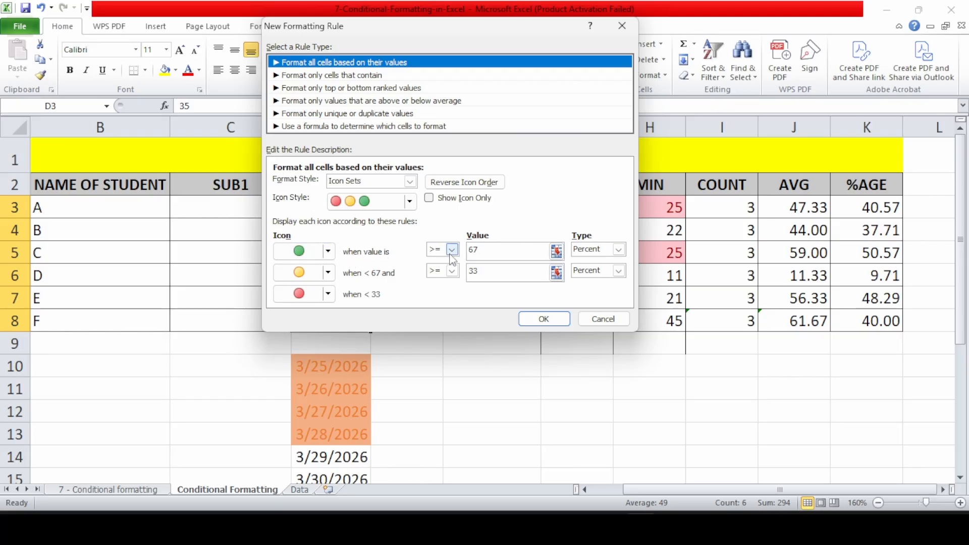
{"action": "left_click", "coordinate": [473, 251]}
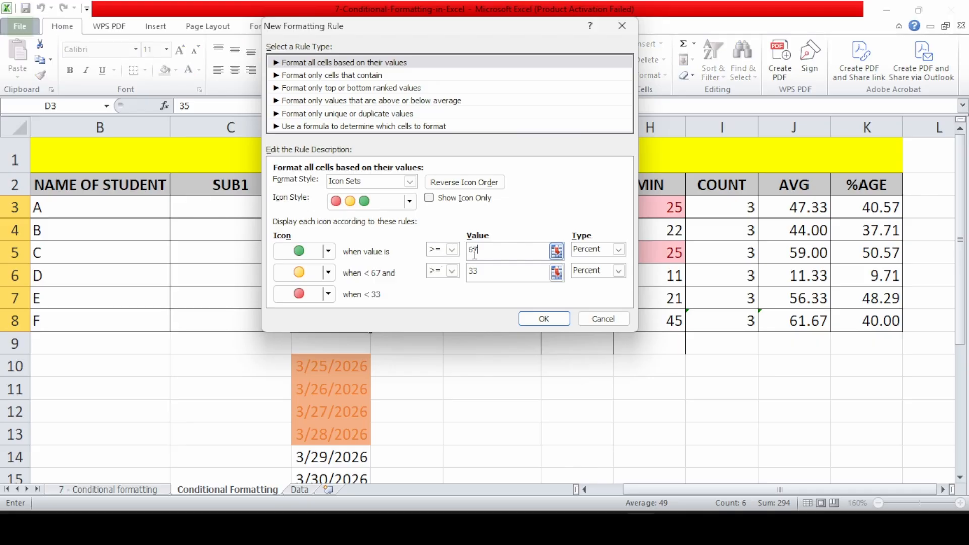
{"action": "left_click", "coordinate": [618, 251]}
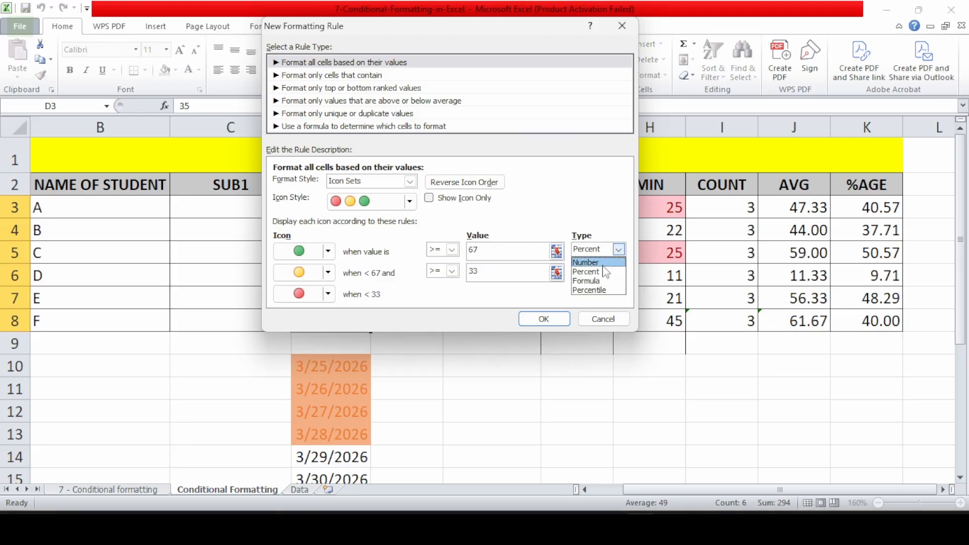
{"action": "left_click", "coordinate": [604, 263]}
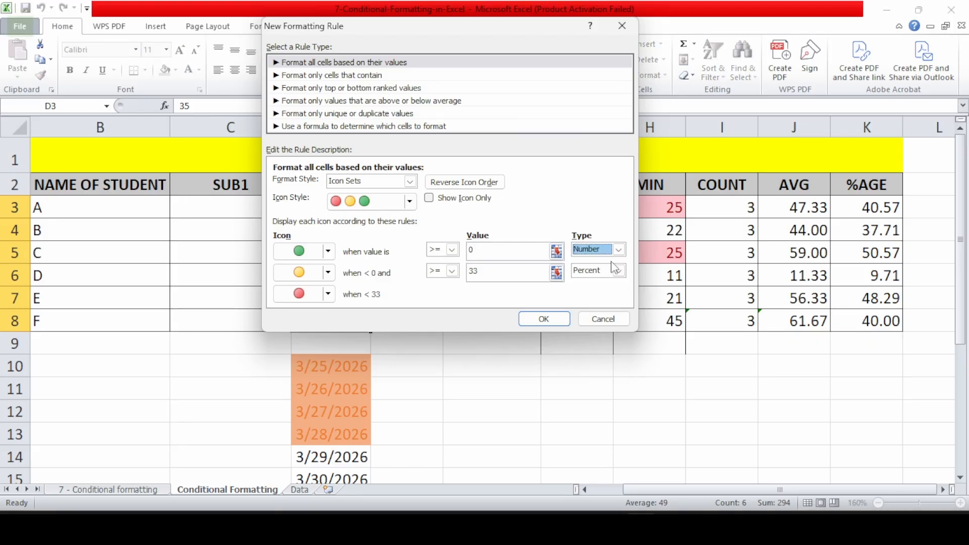
{"action": "left_click", "coordinate": [617, 271]}
{"action": "left_click", "coordinate": [601, 285]}
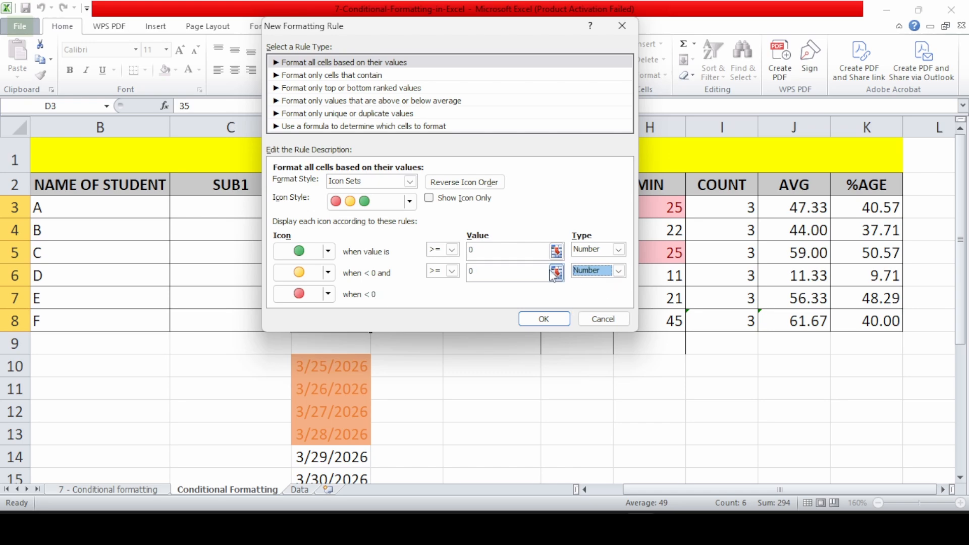
- Set the green icon's threshold to >= 60, enter a lower threshold for the yellow icon, and apply the rule
{"action": "left_click", "coordinate": [531, 254]}
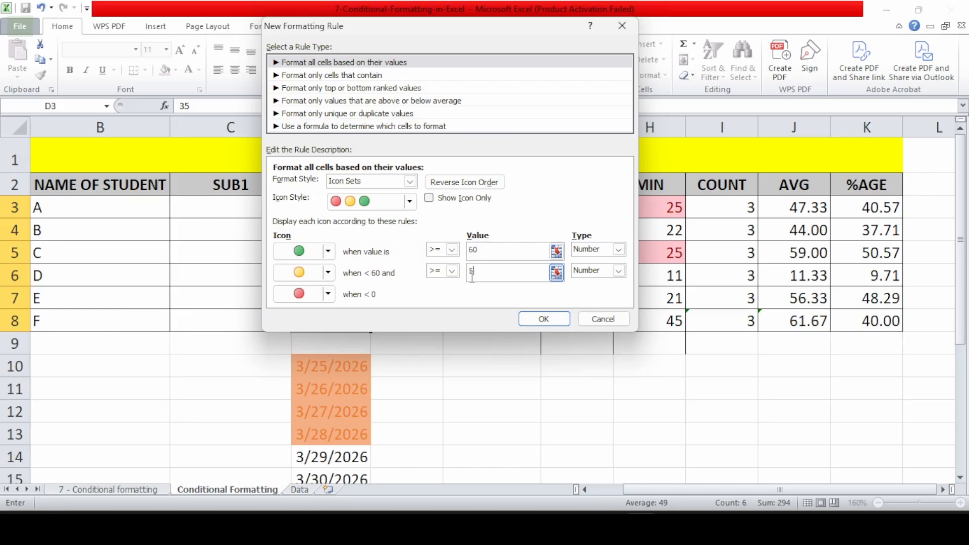
{"action": "key", "text": "BackSpace"}
{"action": "left_click", "coordinate": [544, 319]}
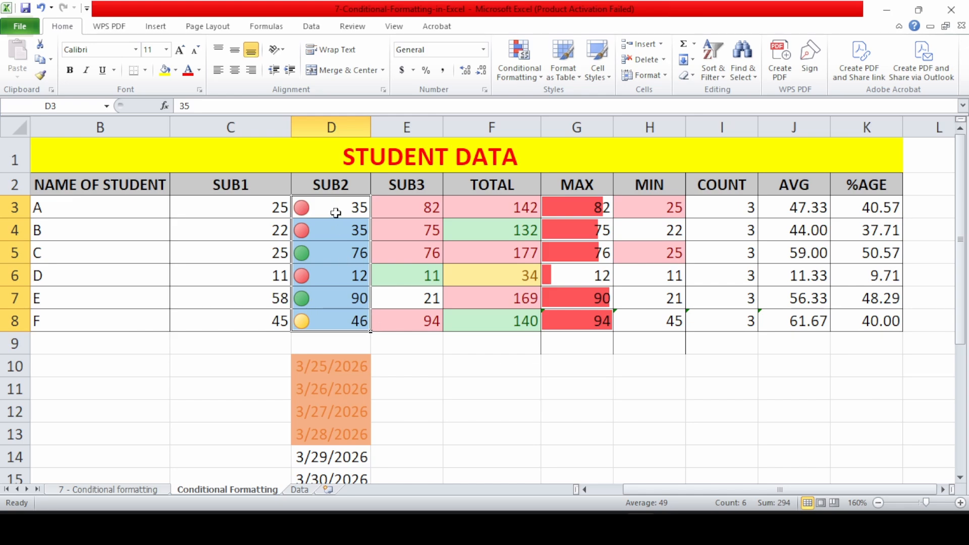
- Apply the five-level signal-bar ratings icon set to the SUB2 marks in D3:D8
{"action": "left_click", "coordinate": [510, 84]}
{"action": "mouse_move", "coordinate": [517, 225]}
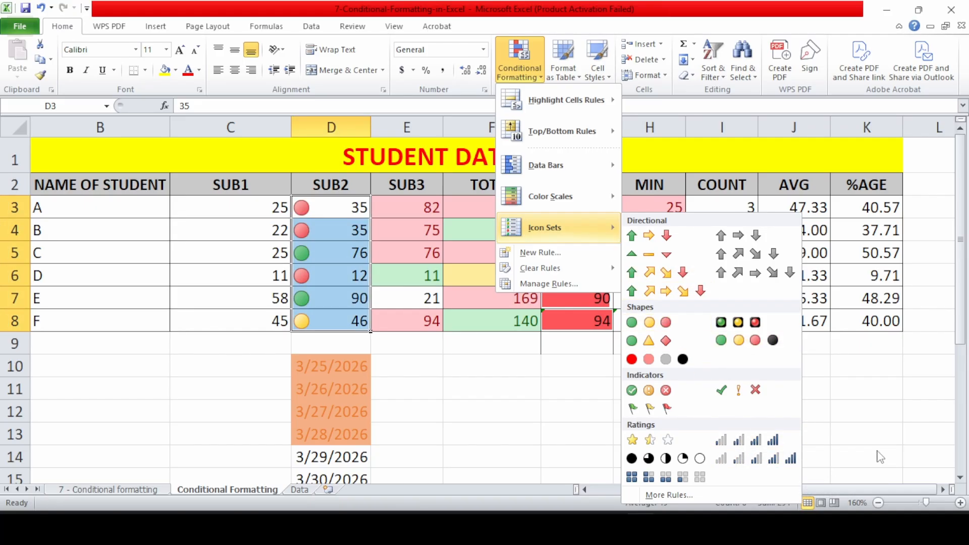
{"action": "left_click", "coordinate": [763, 456]}
{"action": "left_click", "coordinate": [630, 411]}
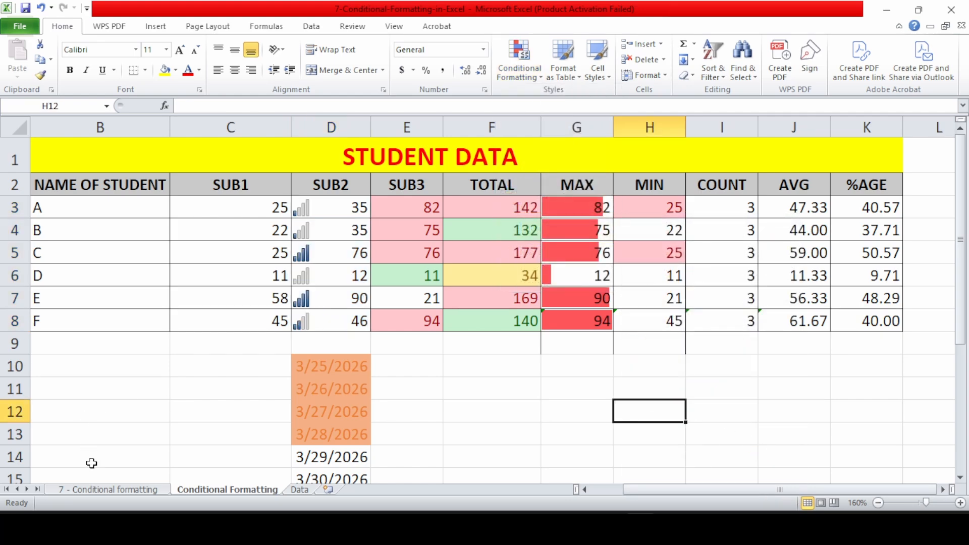
- Switch to the "7 - Conditional formatting" sheet and select all attendance entries from C3 through column K to the last data row
{"action": "left_click", "coordinate": [107, 491]}
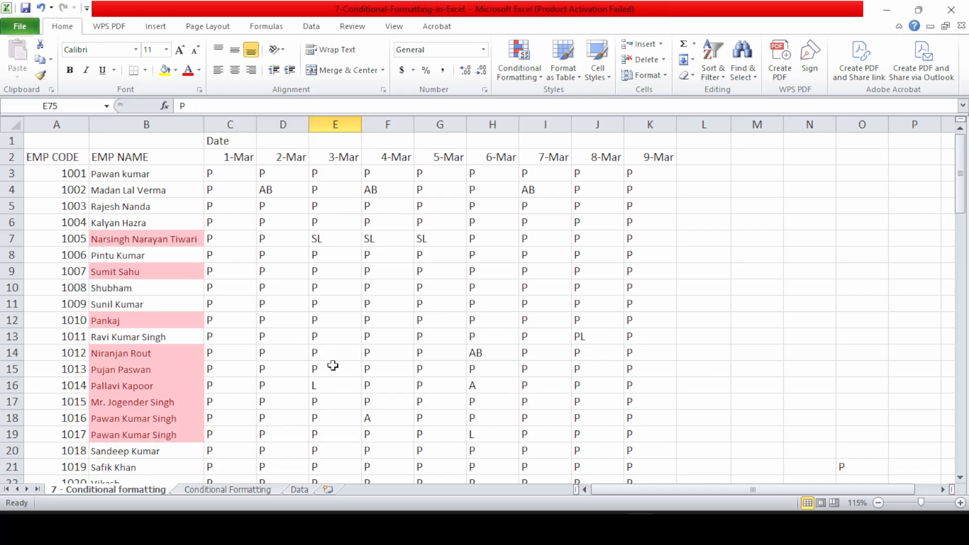
{"action": "left_click", "coordinate": [212, 174]}
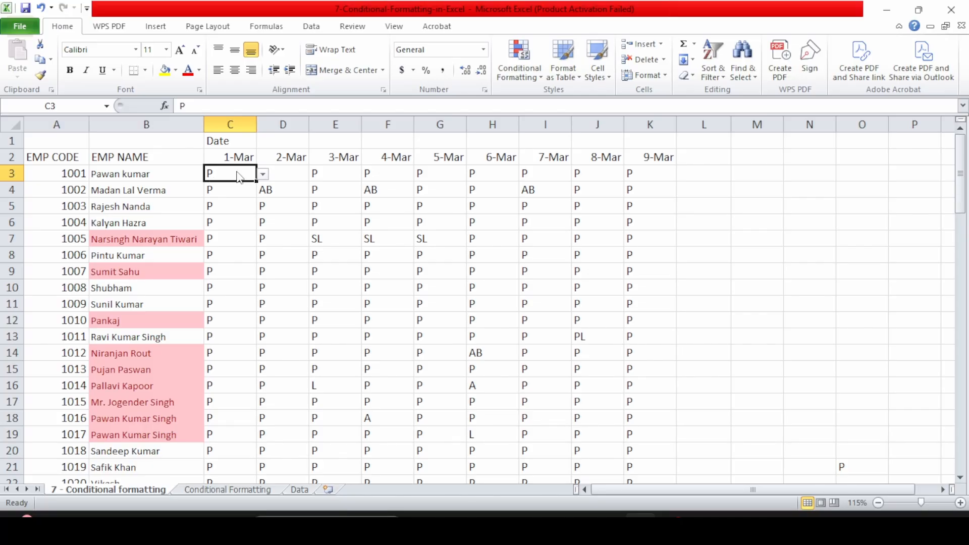
{"action": "key", "text": "ctrl+shift+Right"}
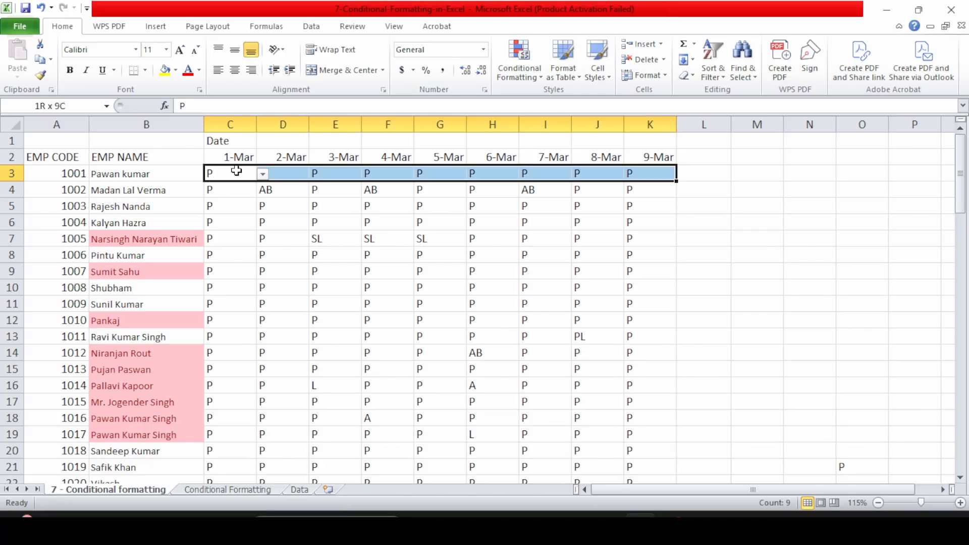
{"action": "key", "text": "ctrl+shift+Down"}
{"action": "scroll", "coordinate": [236, 170], "scroll_direction": "up", "scroll_amount": 16}
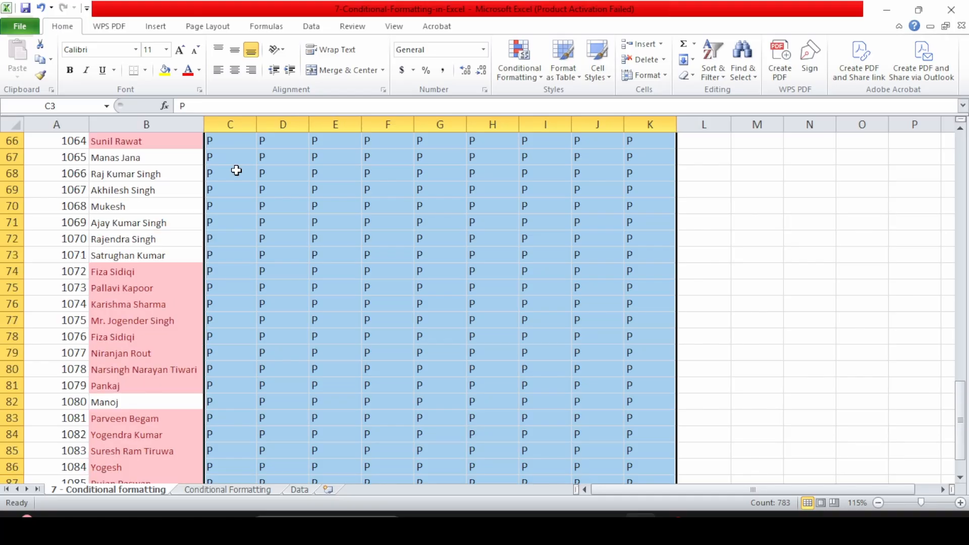
{"action": "scroll", "coordinate": [237, 170], "scroll_direction": "up", "scroll_amount": 7}
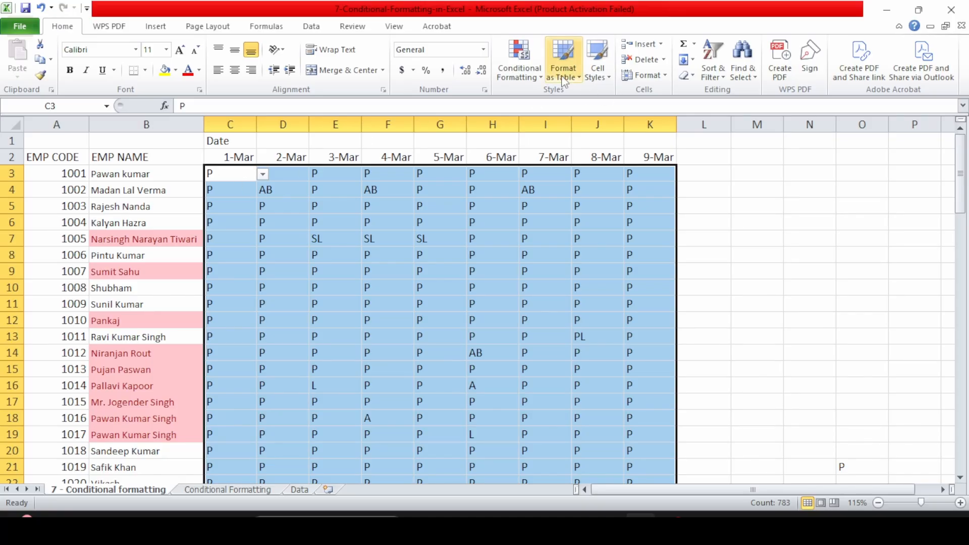
- Add an Equal To highlight rule to the selected attendance cells that formats "P" with Green Fill with Dark Green Text
{"action": "left_click", "coordinate": [512, 60]}
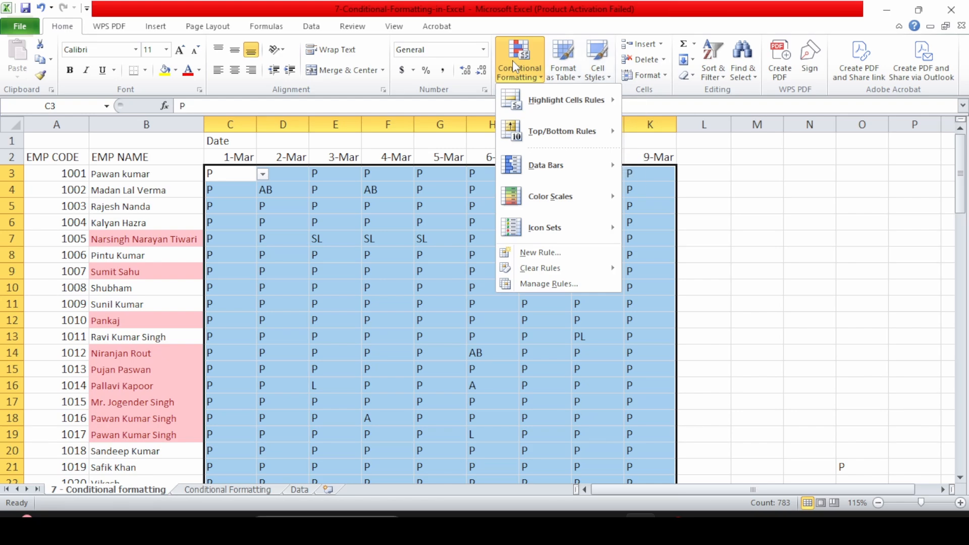
{"action": "mouse_move", "coordinate": [526, 98]}
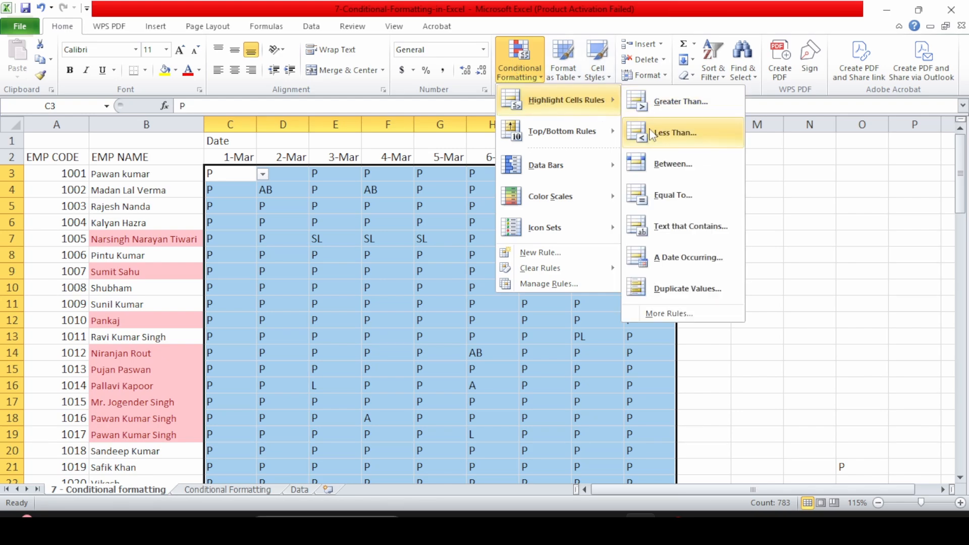
{"action": "left_click", "coordinate": [687, 202]}
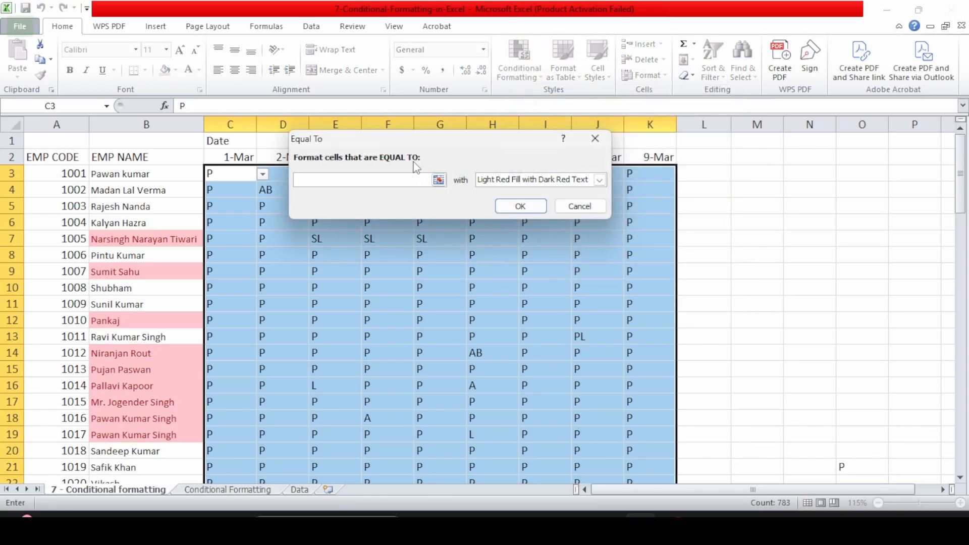
{"action": "type", "text": "P"}
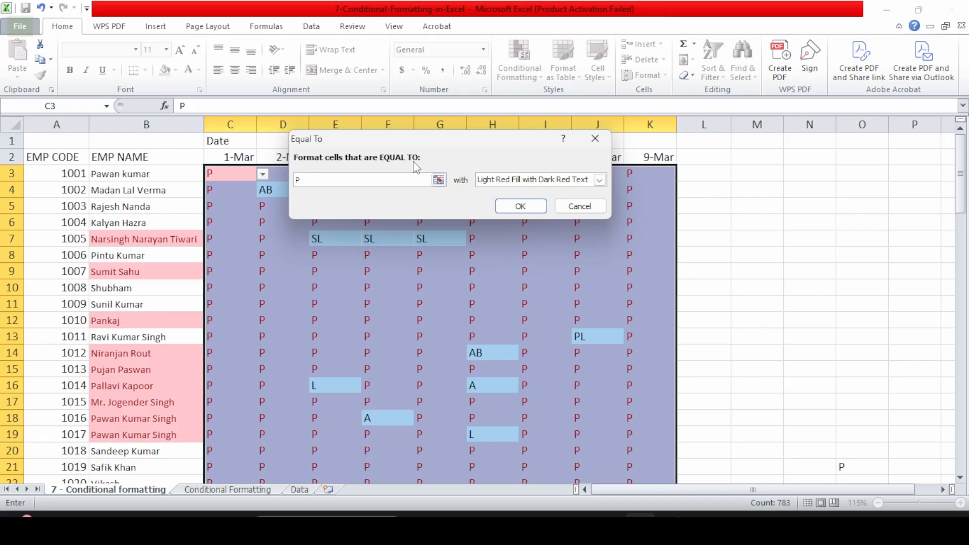
{"action": "left_click", "coordinate": [599, 179]}
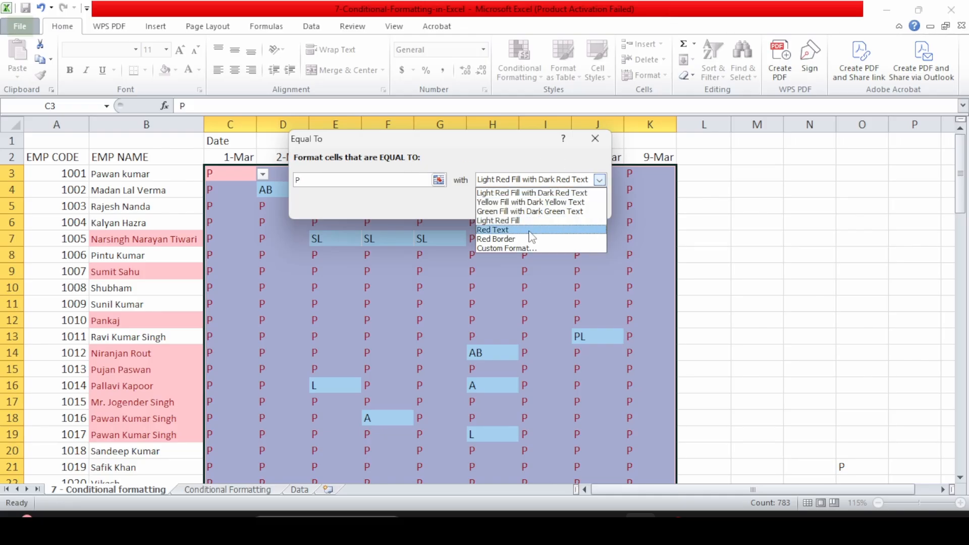
{"action": "left_click", "coordinate": [504, 211]}
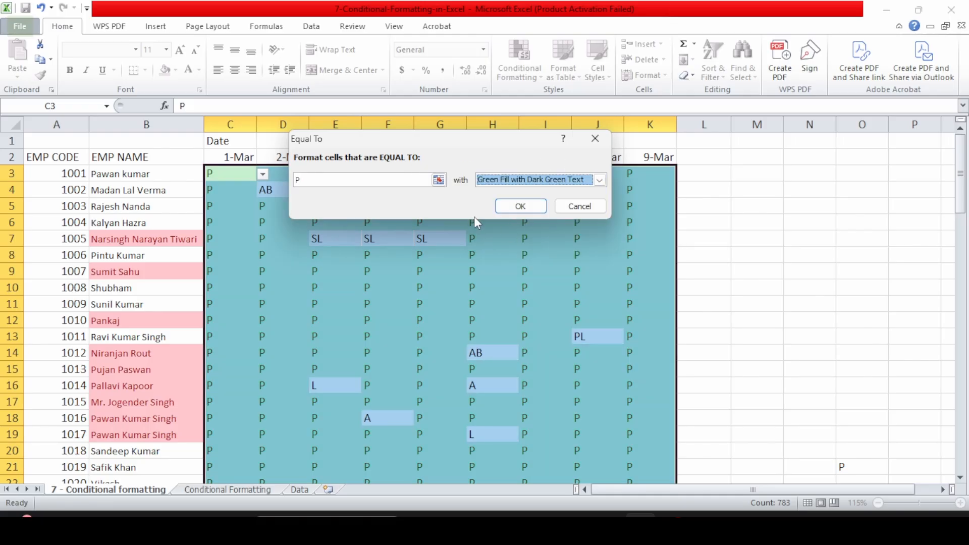
{"action": "left_click", "coordinate": [511, 207]}
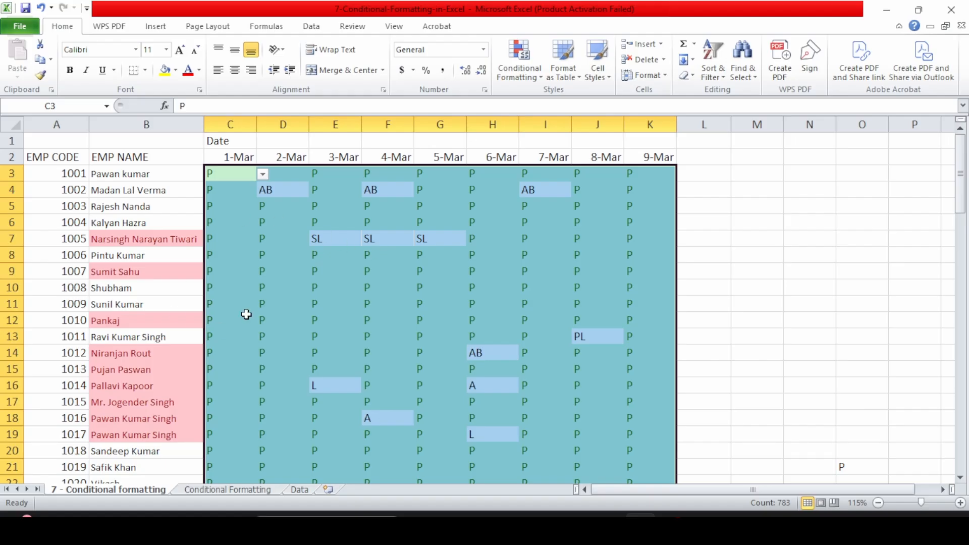
- Add an Equal To highlight rule that formats "A" entries with Light Red Fill with Dark Red Text
{"action": "left_click", "coordinate": [521, 60]}
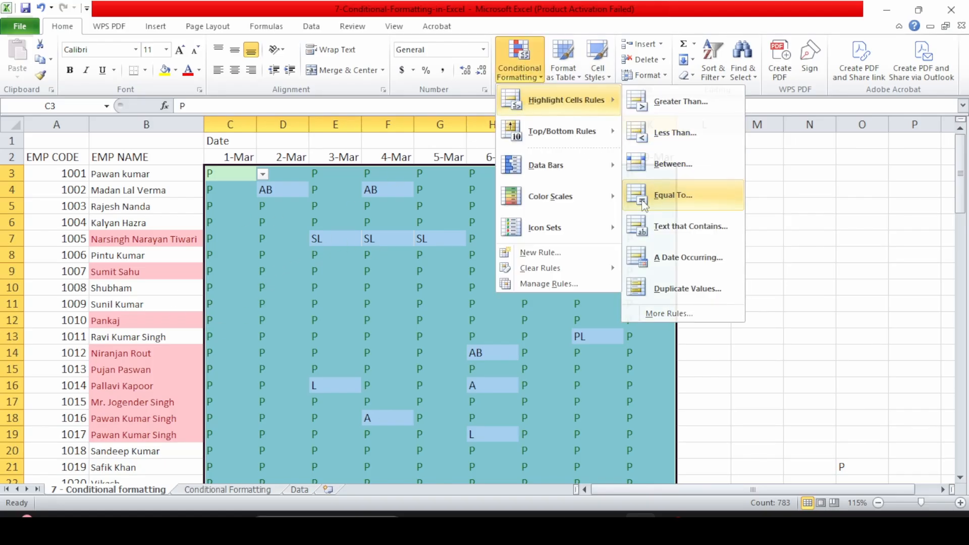
{"action": "left_click", "coordinate": [641, 200]}
{"action": "type", "text": "A"}
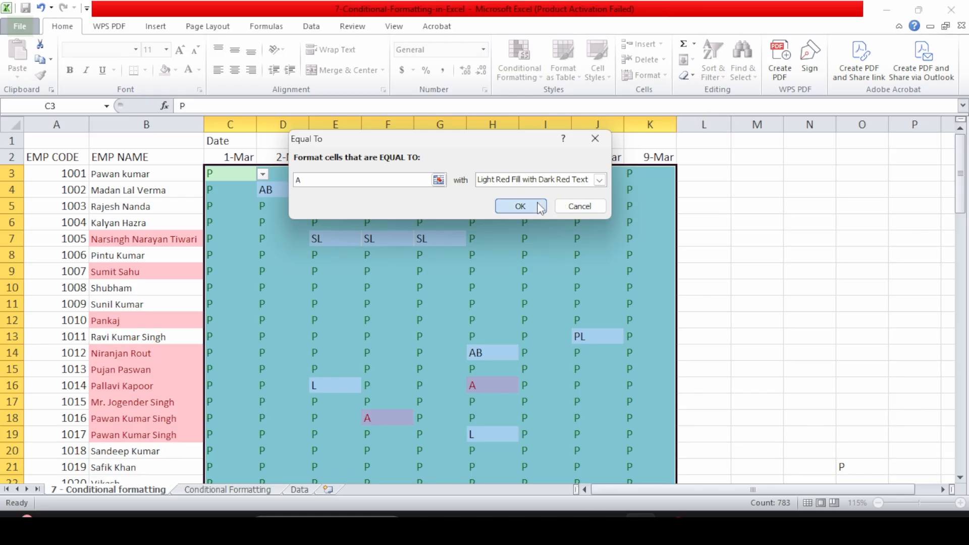
{"action": "left_click", "coordinate": [520, 206]}
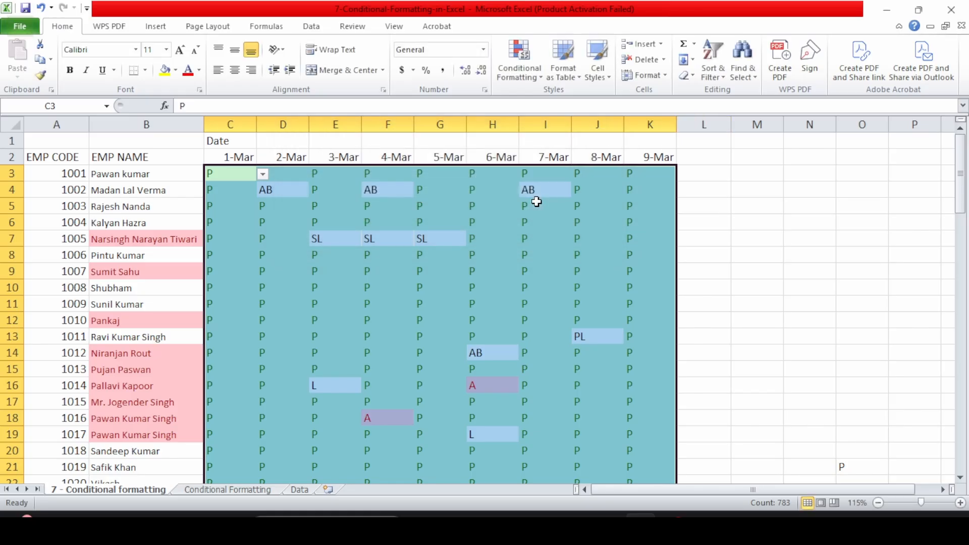
- Add an Equal To highlight rule that formats "L" entries with Yellow Fill with Dark Yellow Text, and deselect the range
{"action": "left_click", "coordinate": [528, 59]}
{"action": "mouse_move", "coordinate": [527, 107]}
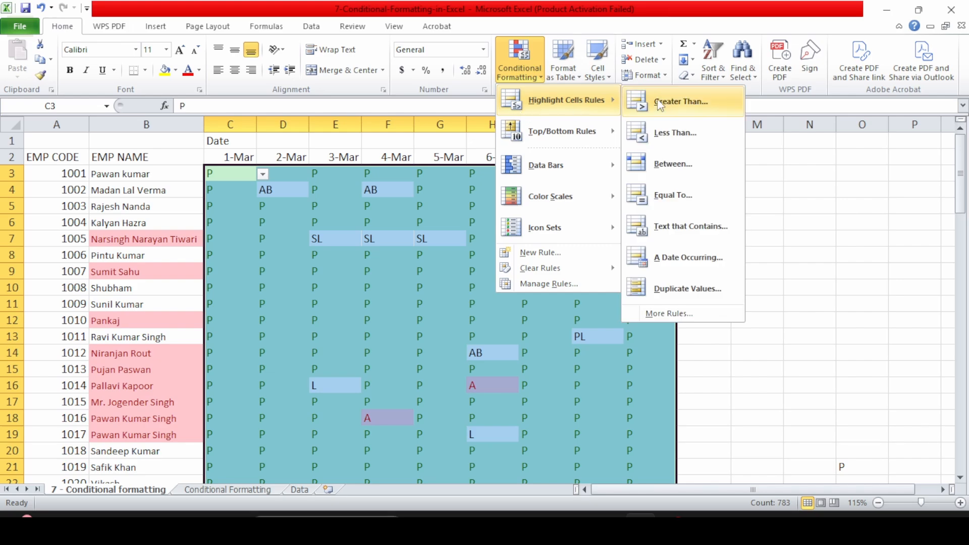
{"action": "left_click", "coordinate": [665, 195]}
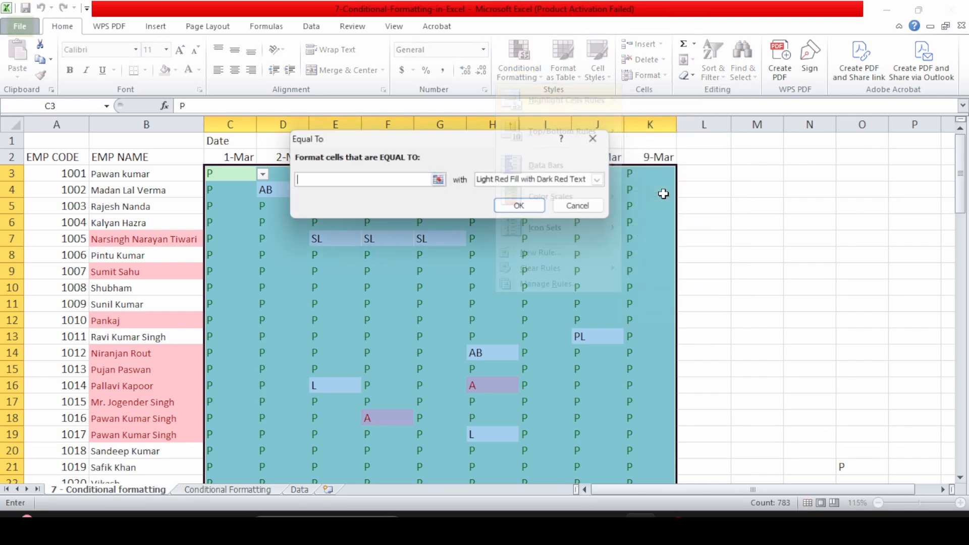
{"action": "type", "text": "L"}
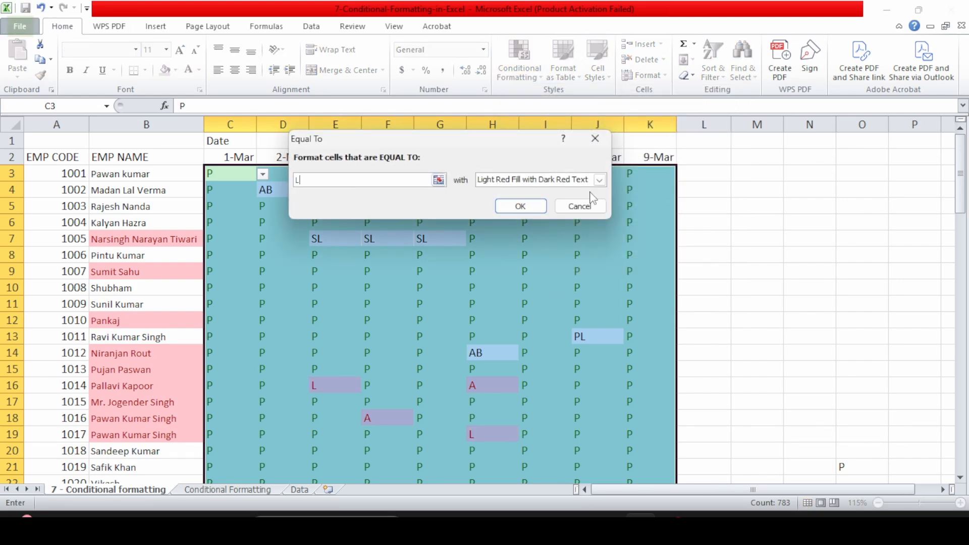
{"action": "left_click", "coordinate": [598, 180]}
{"action": "left_click", "coordinate": [588, 201]}
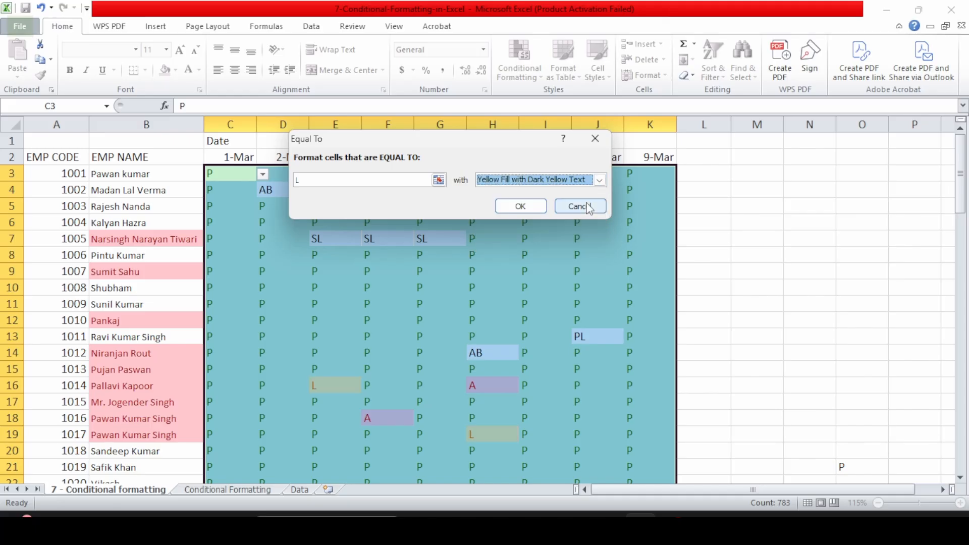
{"action": "left_click", "coordinate": [520, 205]}
{"action": "left_click", "coordinate": [521, 288]}
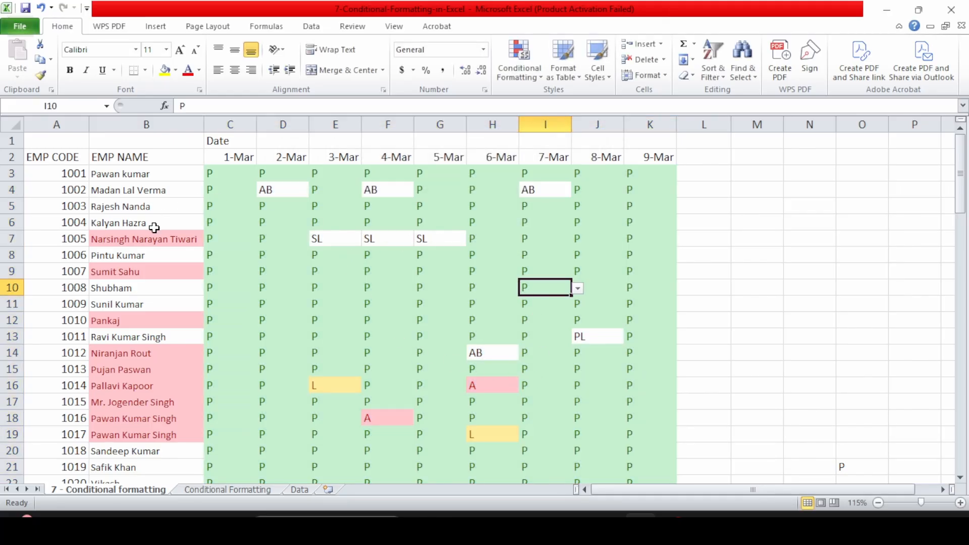
- Start an Equal To highlight rule for "SL" in the attendance range, using a custom format with a light blue fill
{"action": "left_click", "coordinate": [520, 60]}
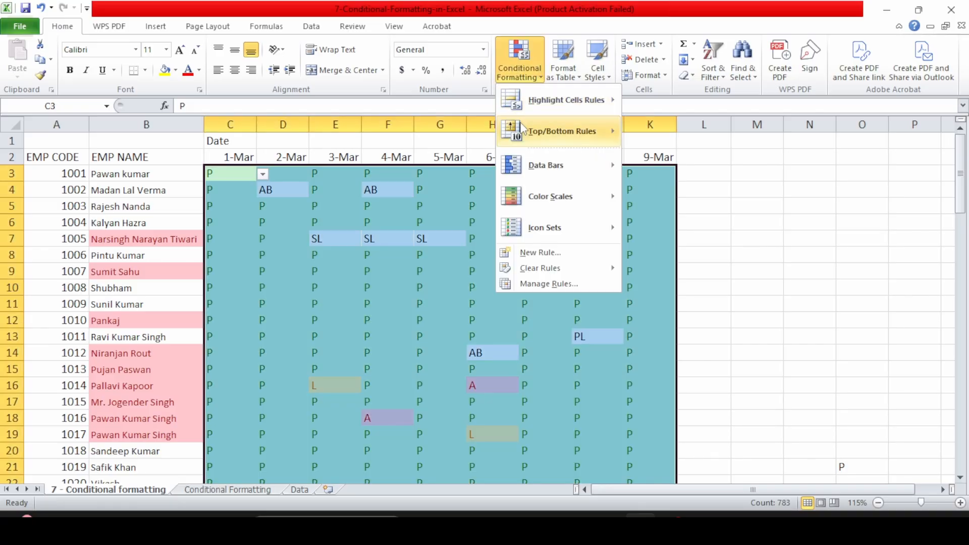
{"action": "mouse_move", "coordinate": [531, 143]}
{"action": "mouse_move", "coordinate": [555, 100]}
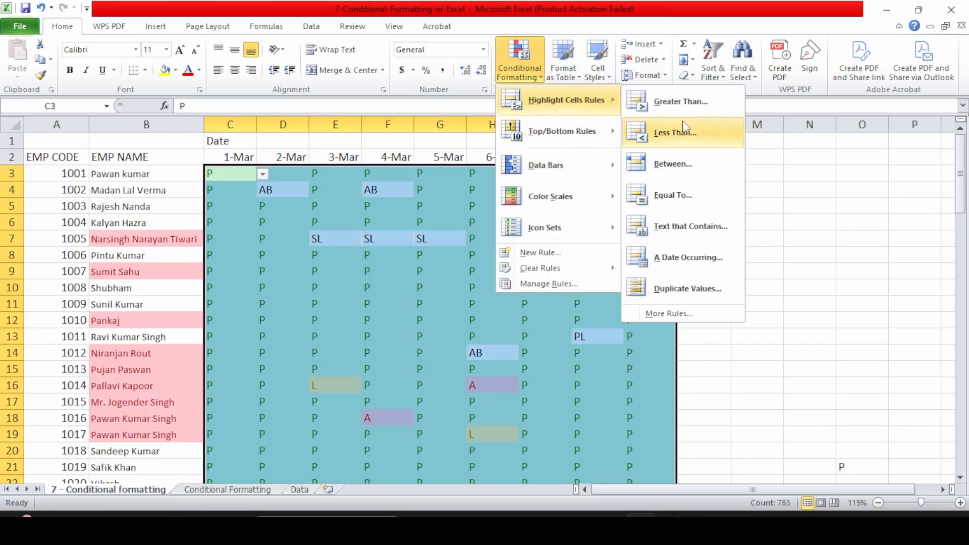
{"action": "left_click", "coordinate": [677, 204]}
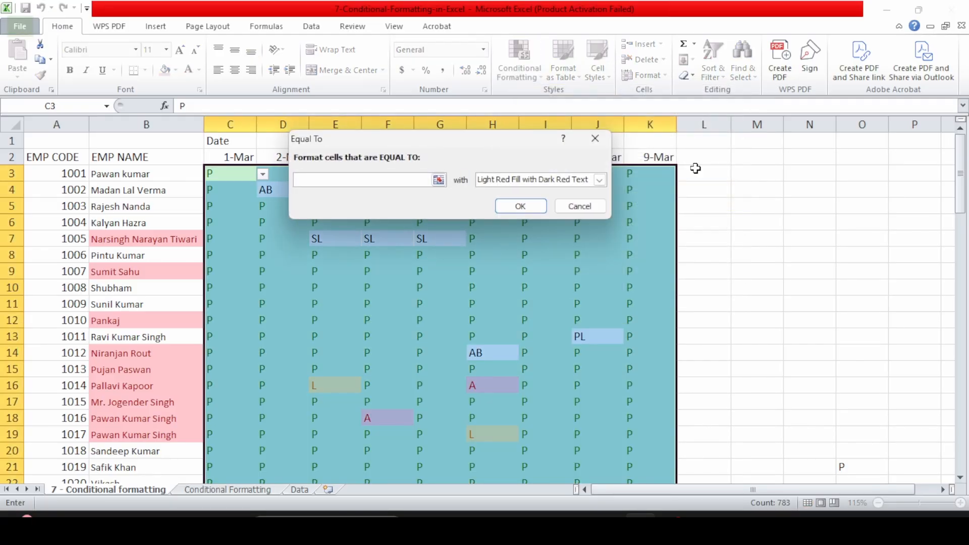
{"action": "type", "text": "SL"}
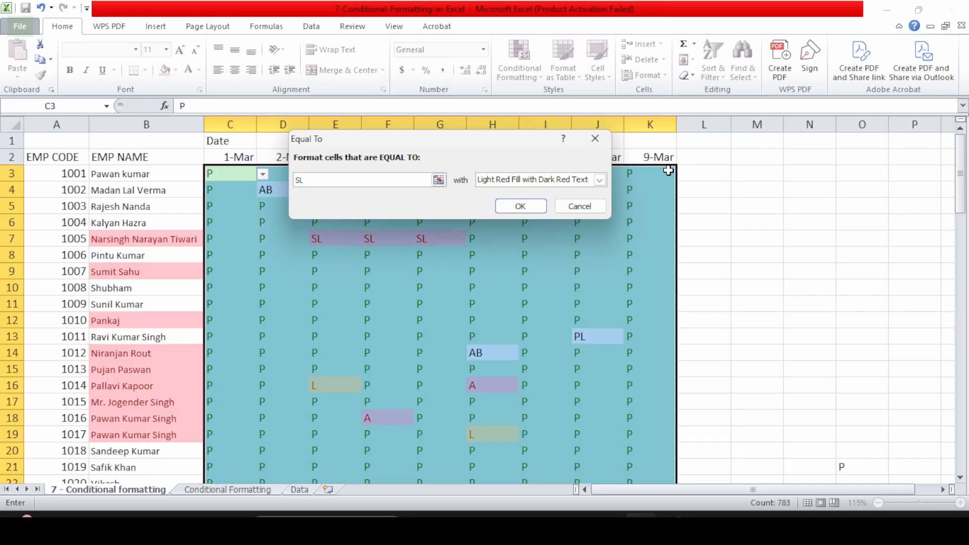
{"action": "left_click", "coordinate": [600, 180]}
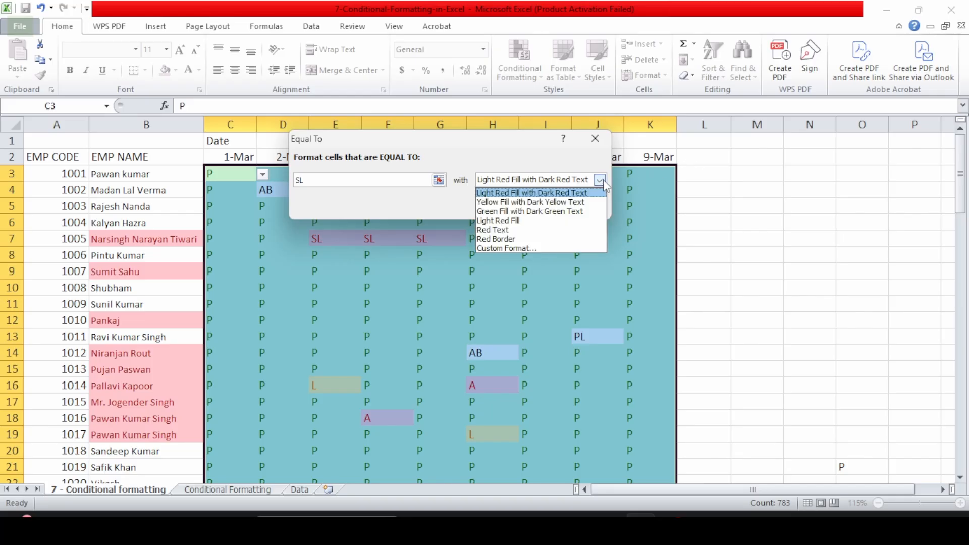
{"action": "left_click", "coordinate": [497, 249]}
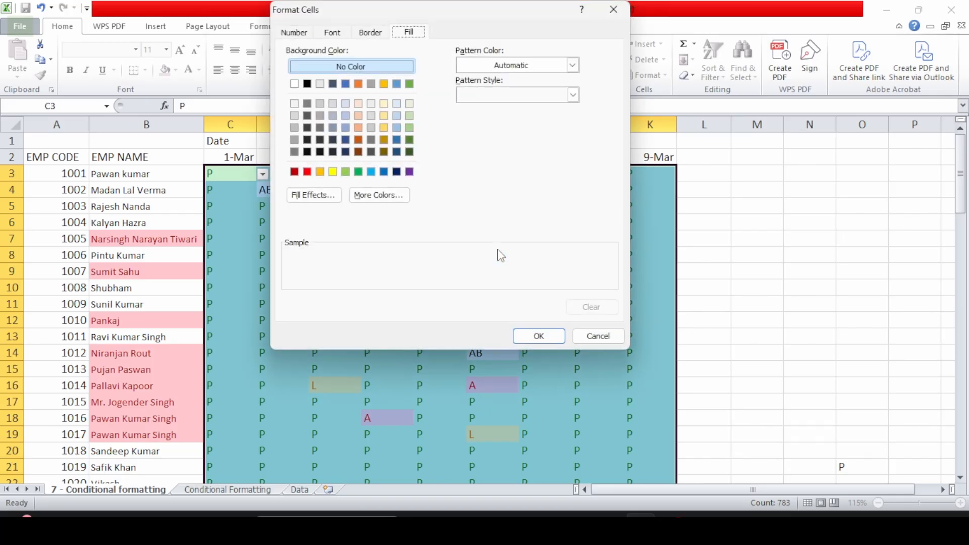
{"action": "left_click", "coordinate": [410, 172]}
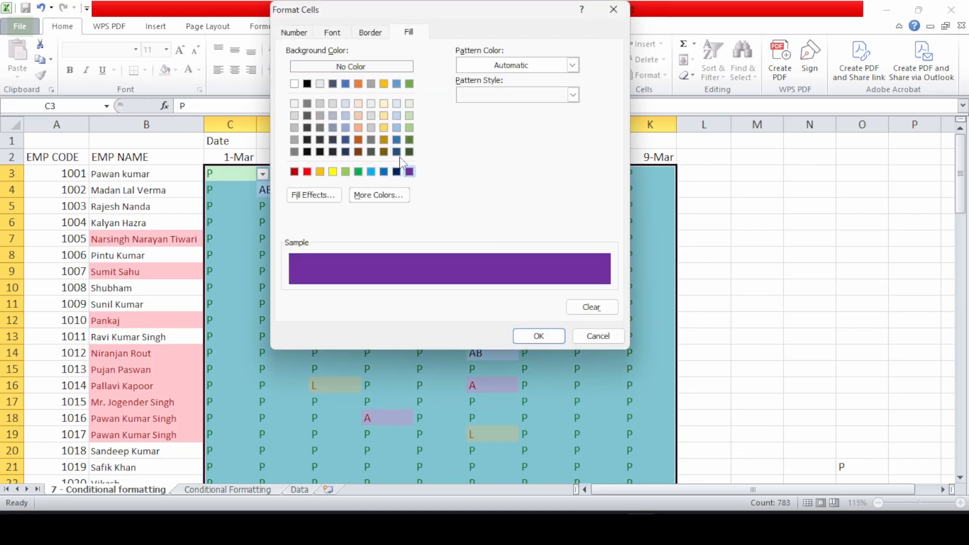
{"action": "left_click", "coordinate": [397, 128]}
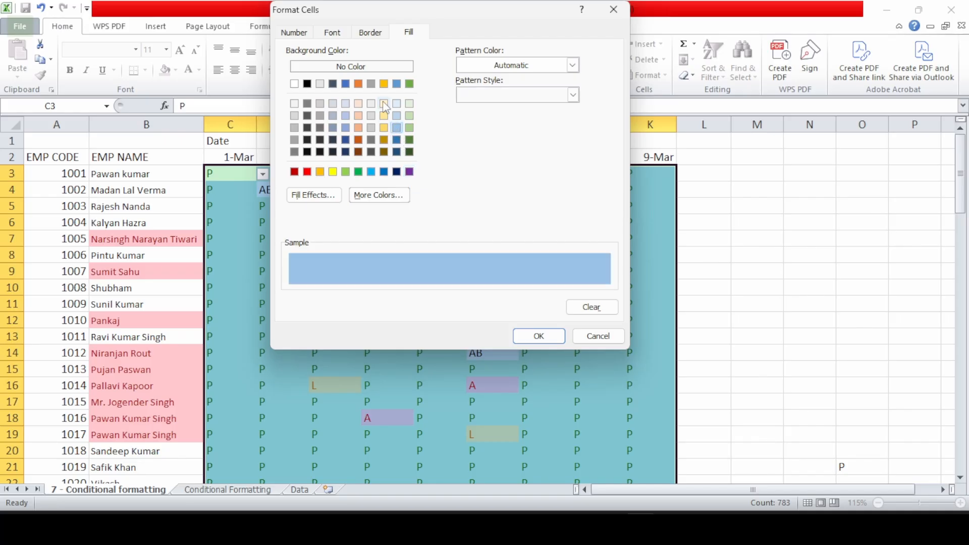
- Set the custom format's border line color to dark blue and font color to purple, and apply the SL rule
{"action": "left_click", "coordinate": [369, 33]}
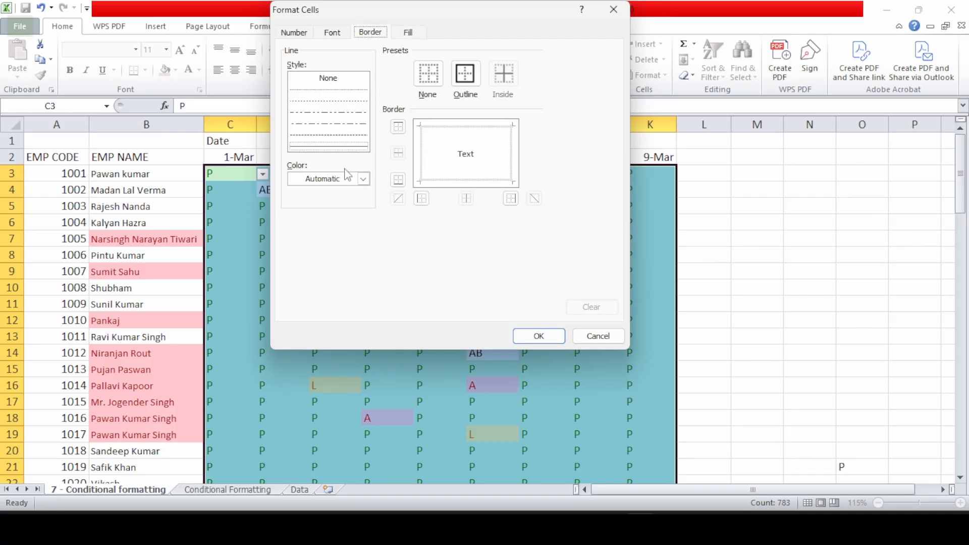
{"action": "left_click", "coordinate": [363, 179]}
{"action": "left_click", "coordinate": [391, 299]}
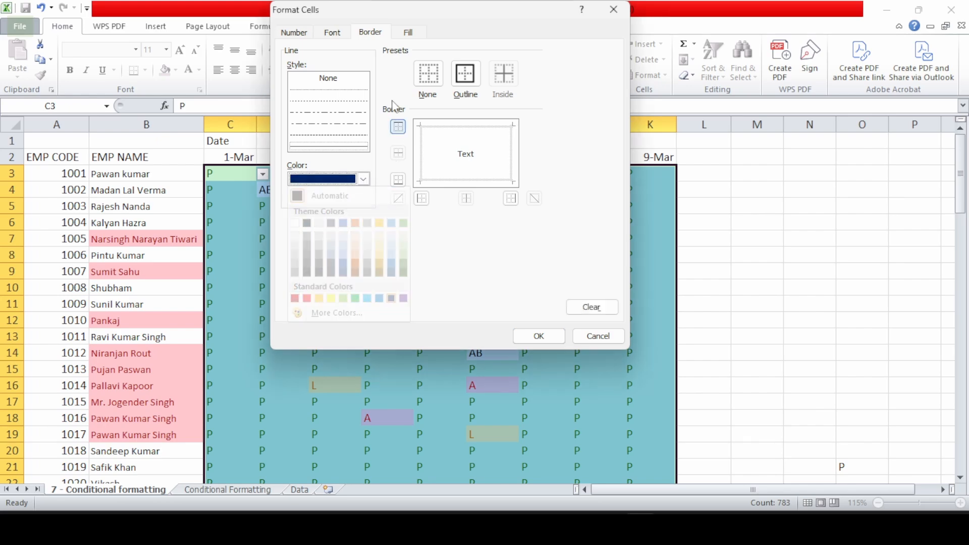
{"action": "left_click", "coordinate": [332, 32]}
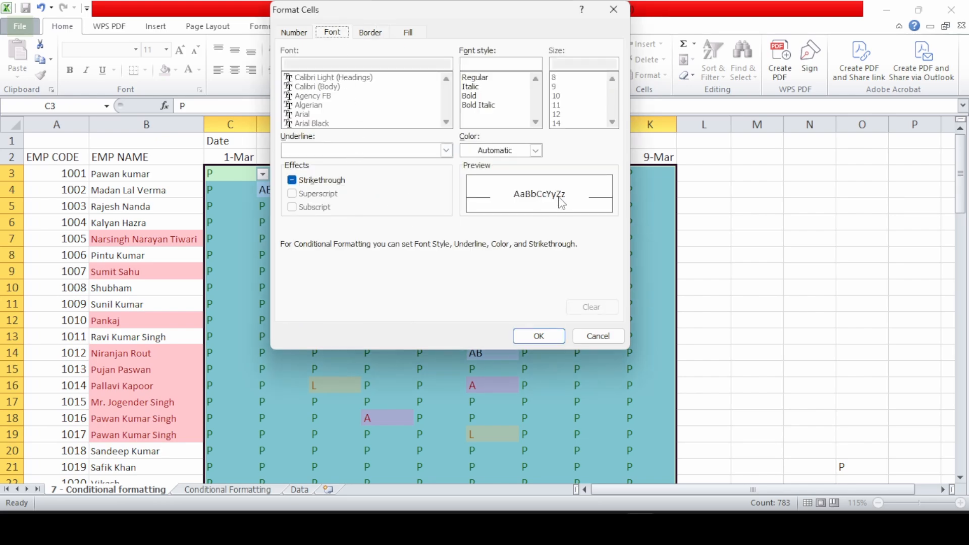
{"action": "left_click", "coordinate": [535, 151]}
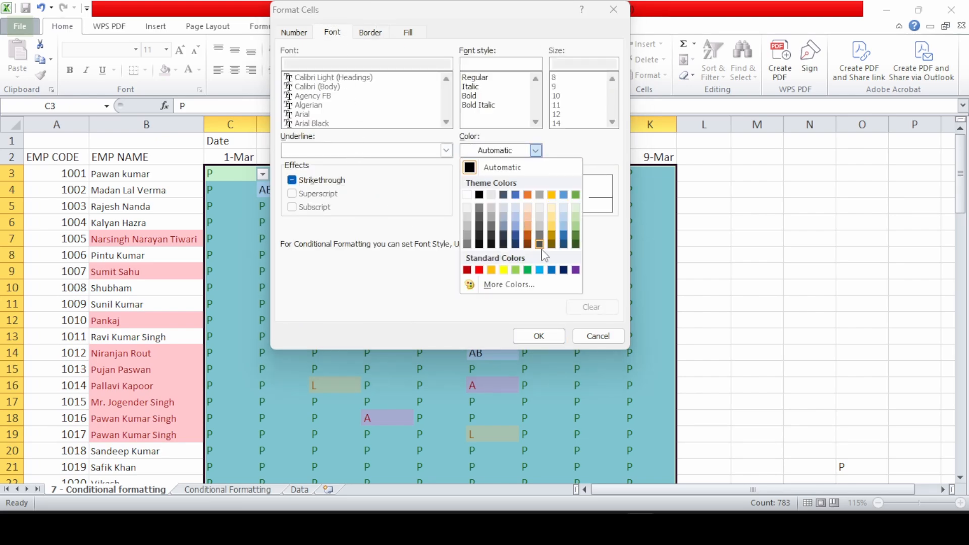
{"action": "left_click", "coordinate": [575, 269]}
{"action": "left_click", "coordinate": [539, 335]}
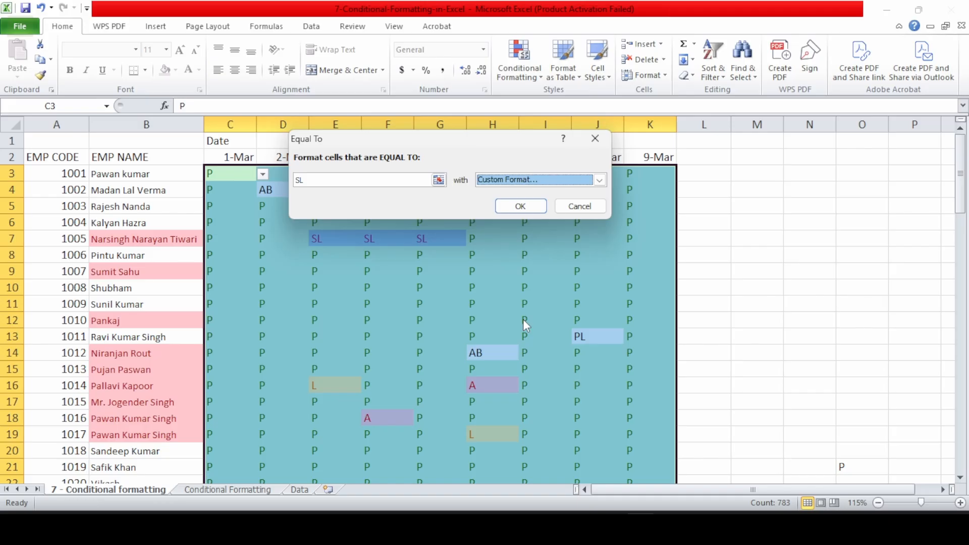
{"action": "left_click", "coordinate": [525, 210]}
{"action": "left_click", "coordinate": [477, 352]}
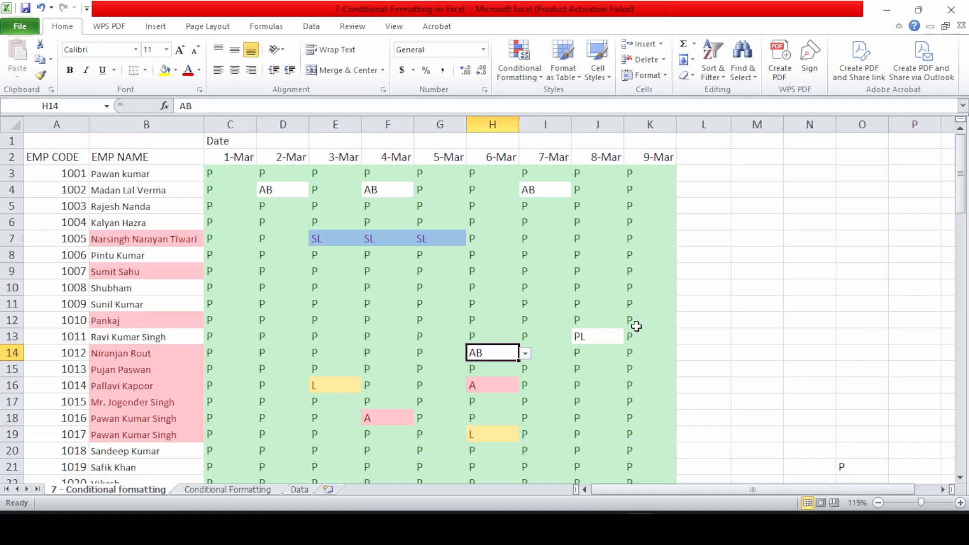
- Change the 3-Mar attendance entry in E11 to "A" to test the highlight rules
{"action": "left_click", "coordinate": [359, 307]}
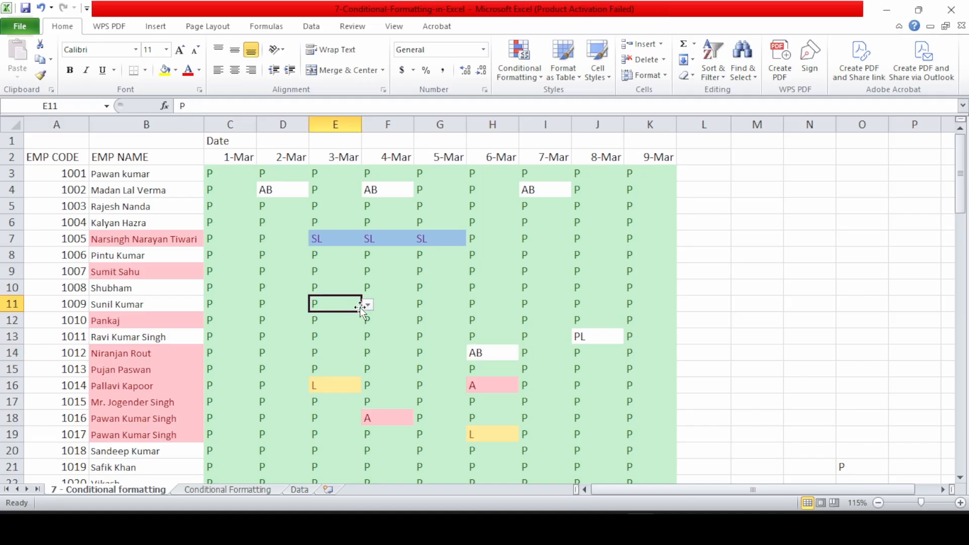
{"action": "type", "text": "A"}
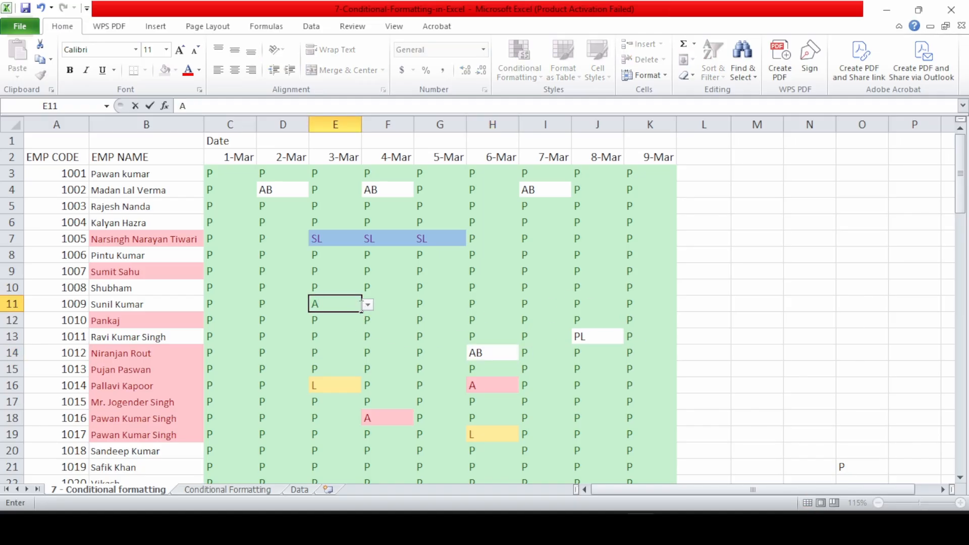
{"action": "key", "text": "Return"}
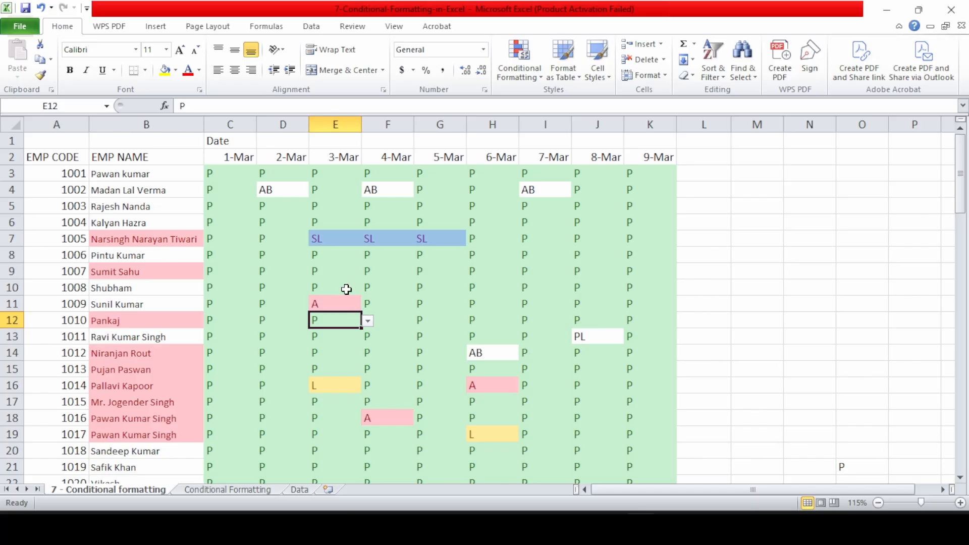